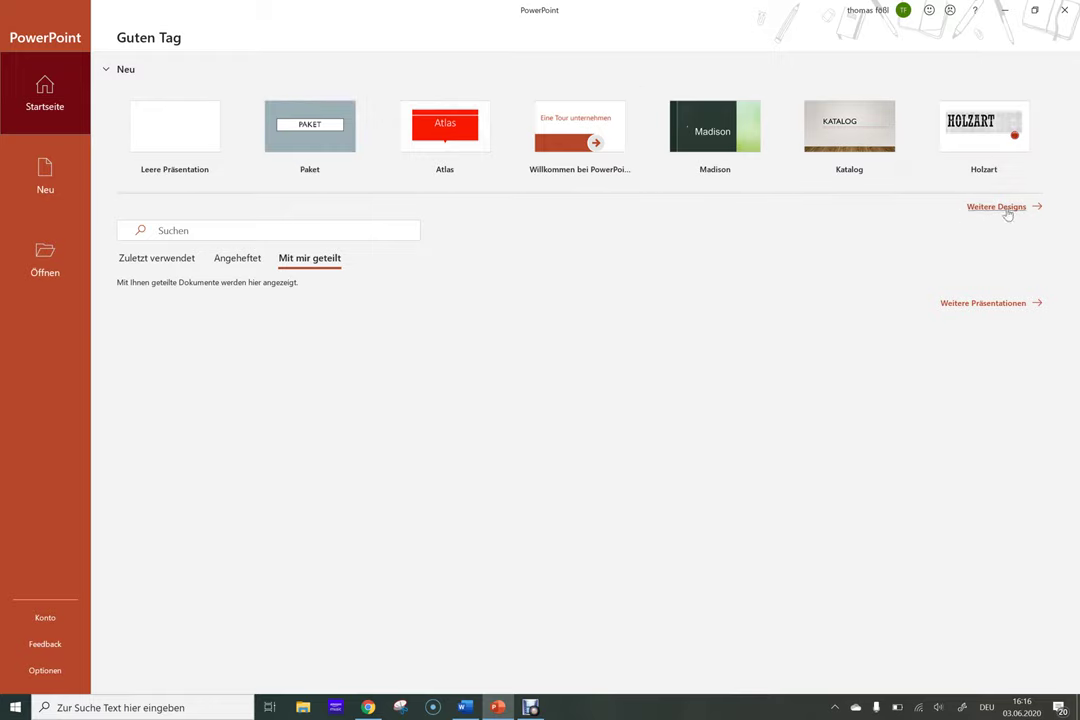
Step: Show the full Neu template gallery, scrolling past Berlin, Himmel, Savon, Ion and Netz
left_click(20, 177)
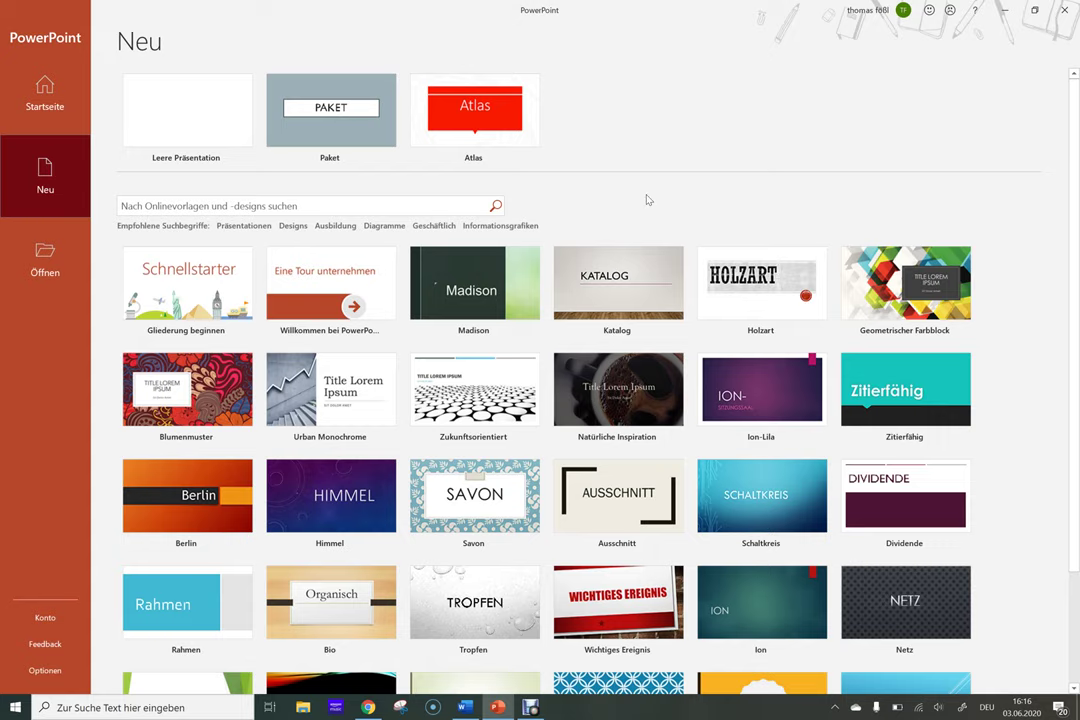
scroll(634, 192, "down", 3)
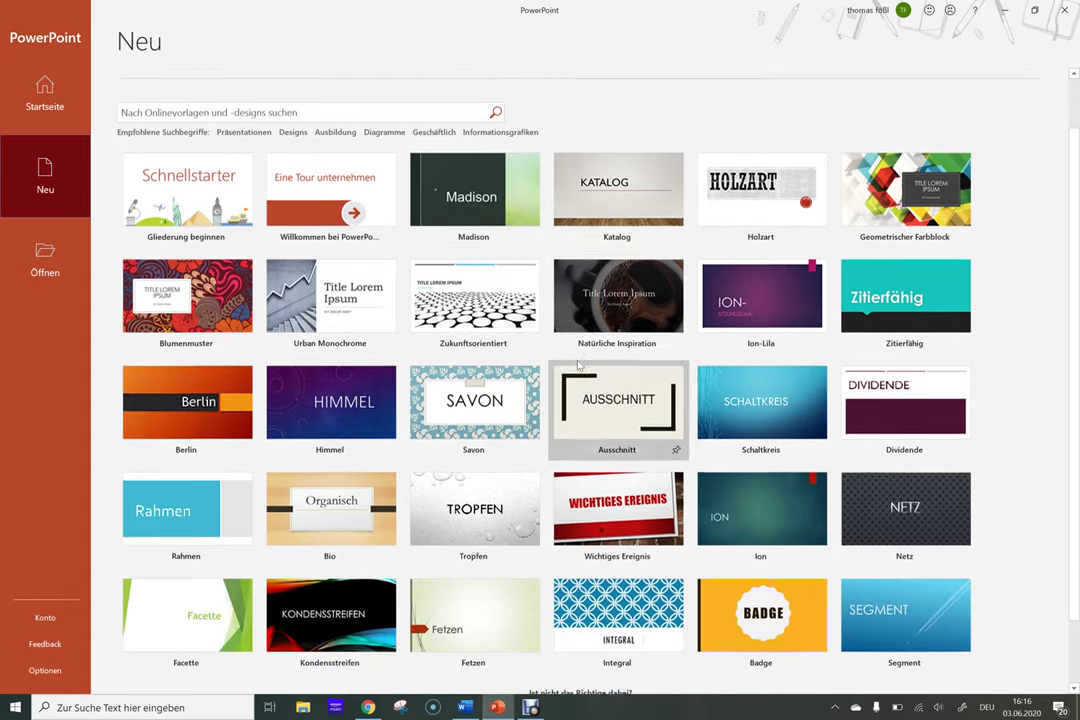
scroll(587, 322, "up", 3)
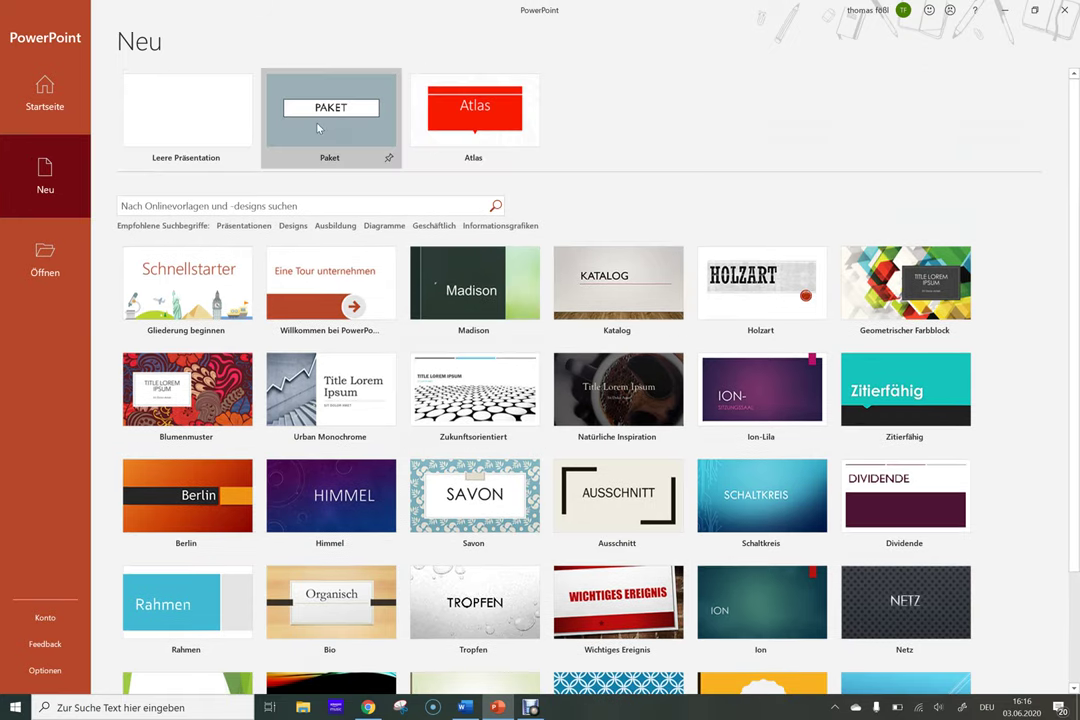
Step: Preview the Paket template and cycle through its title, photo, chart and two-content sample layouts
left_click(318, 128)
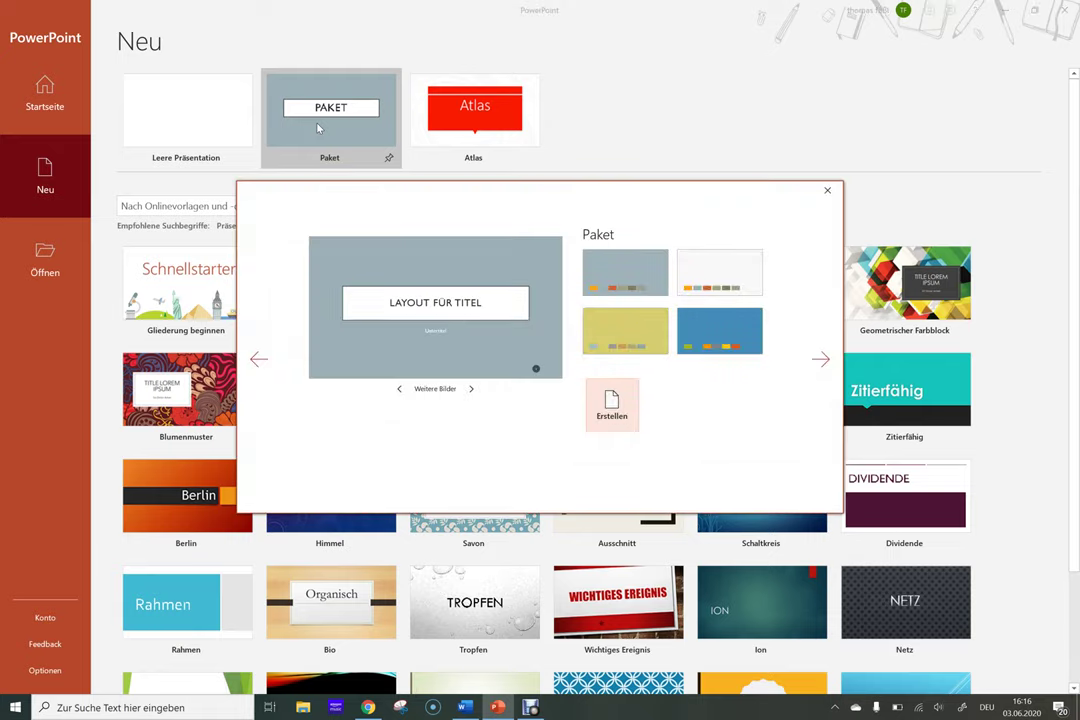
left_click(471, 390)
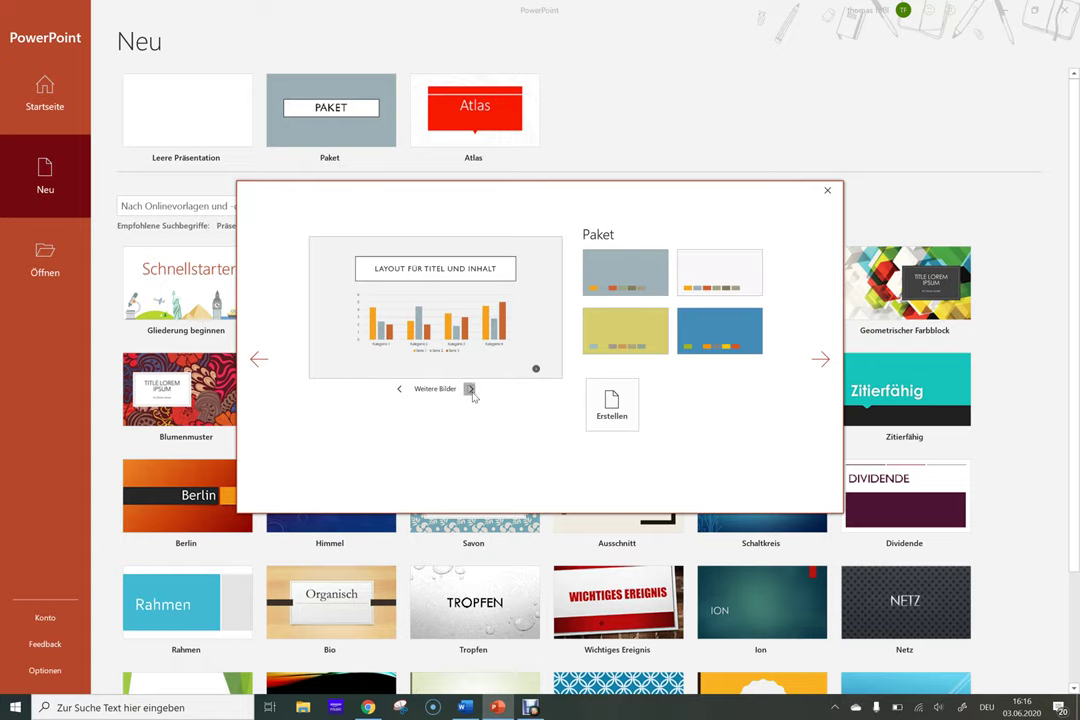
left_click(471, 390)
left_click(471, 390)
left_click(471, 390)
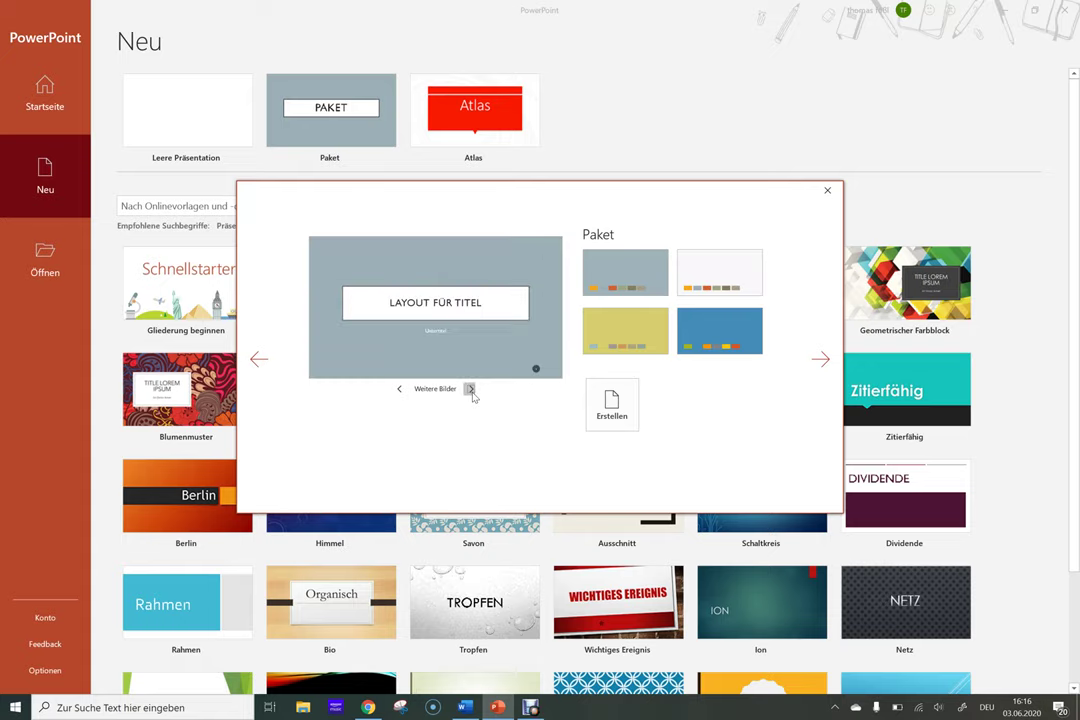
left_click(471, 390)
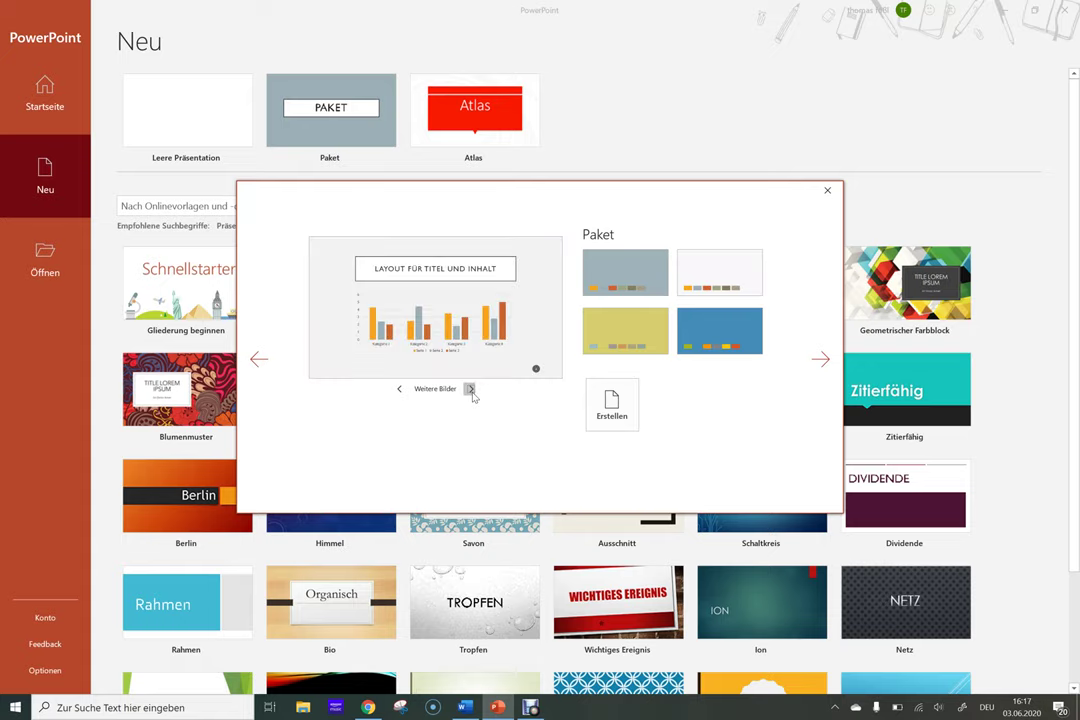
left_click(471, 390)
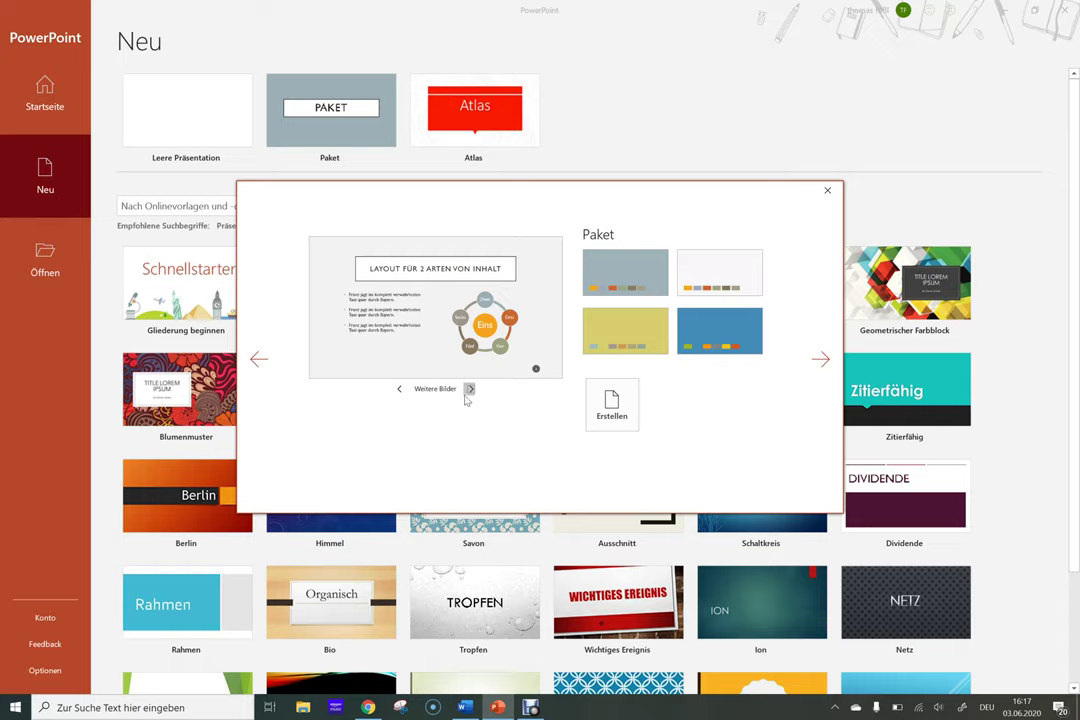
left_click(469, 389)
left_click(469, 390)
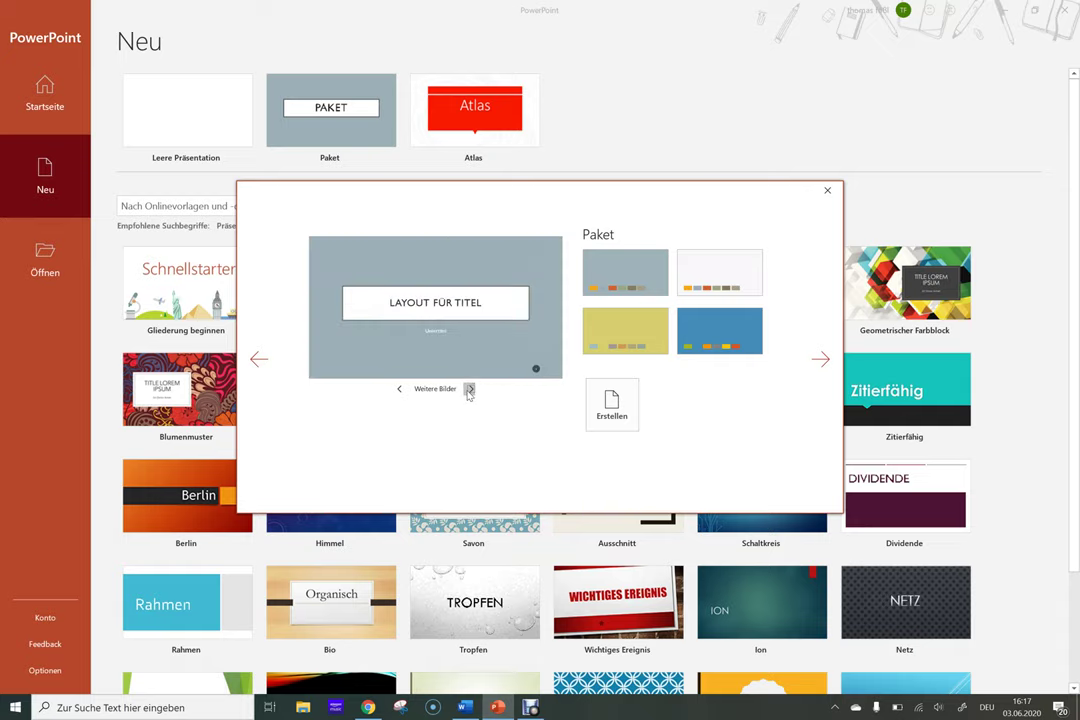
left_click(469, 390)
left_click(469, 390)
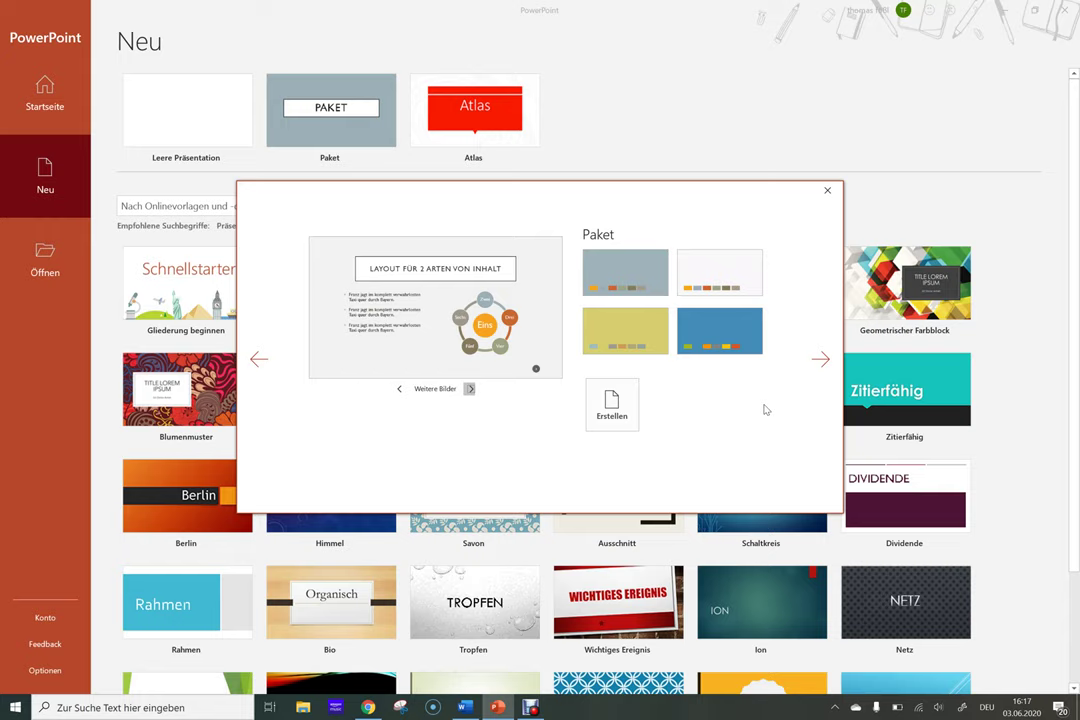
Step: Compare Paket's yellow and blue variants, paging the blue layouts, then choose the yellow variant
left_click(628, 335)
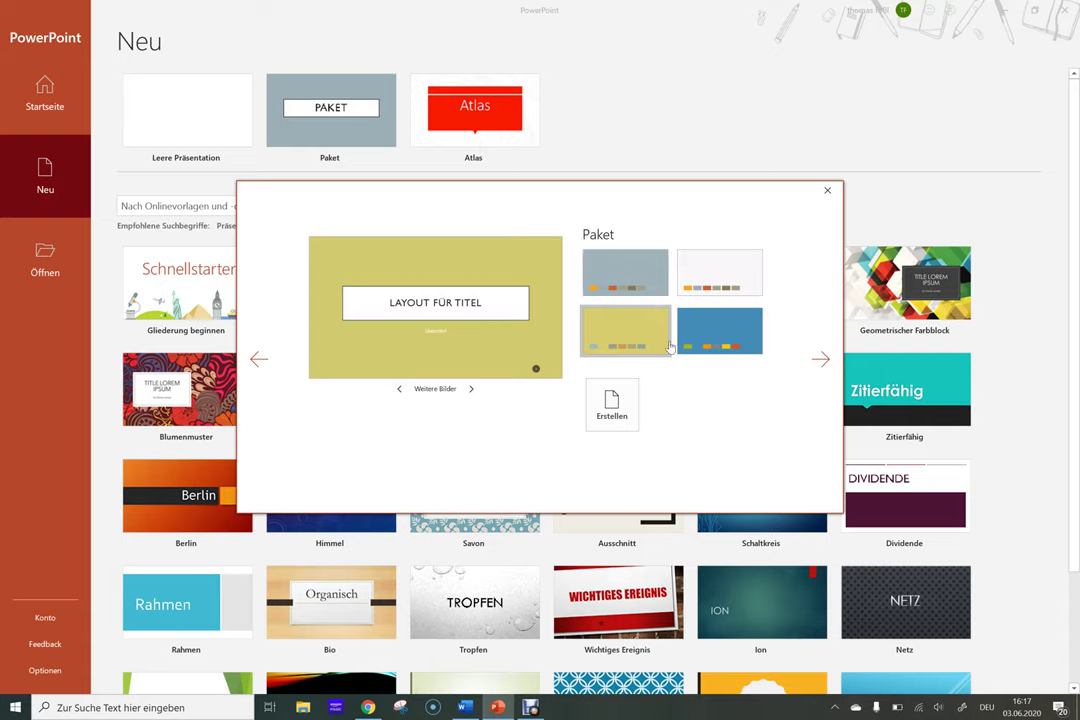
left_click(715, 338)
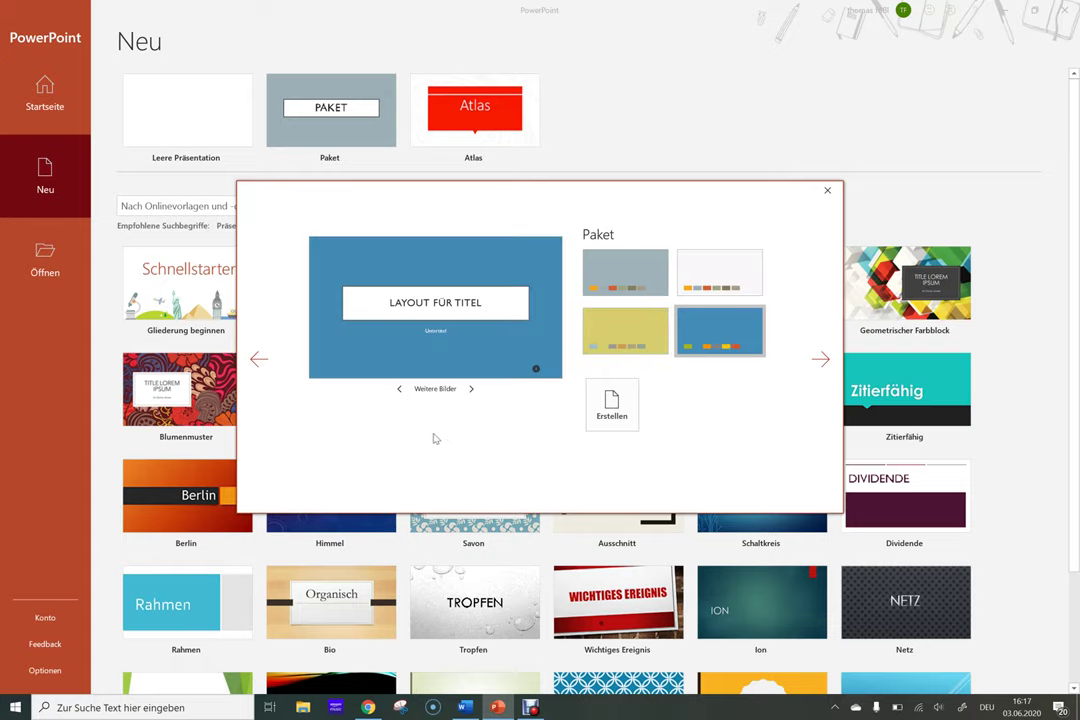
left_click(471, 389)
left_click(471, 389)
left_click(470, 389)
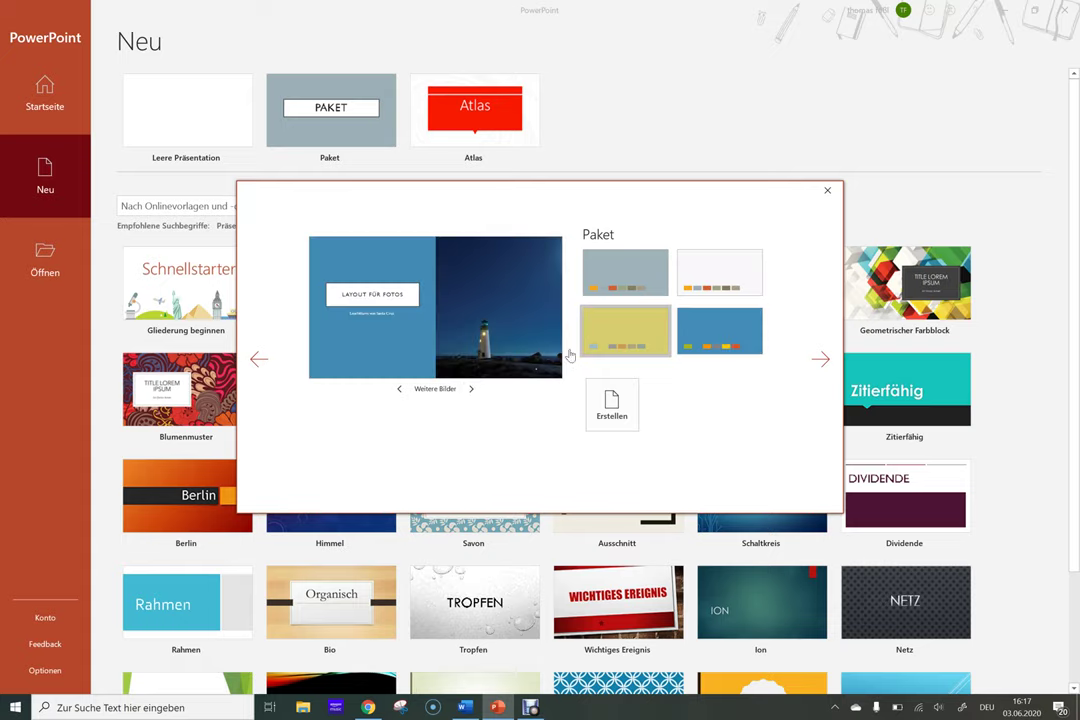
left_click(470, 389)
left_click(470, 389)
left_click(470, 389)
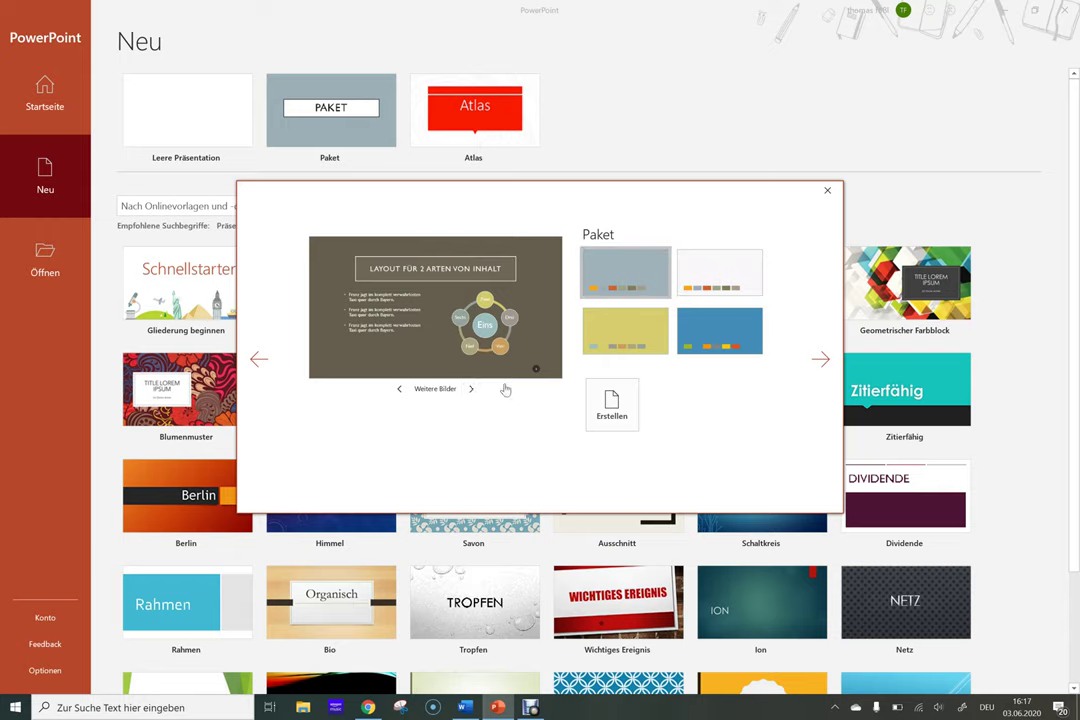
left_click(470, 389)
left_click(470, 389)
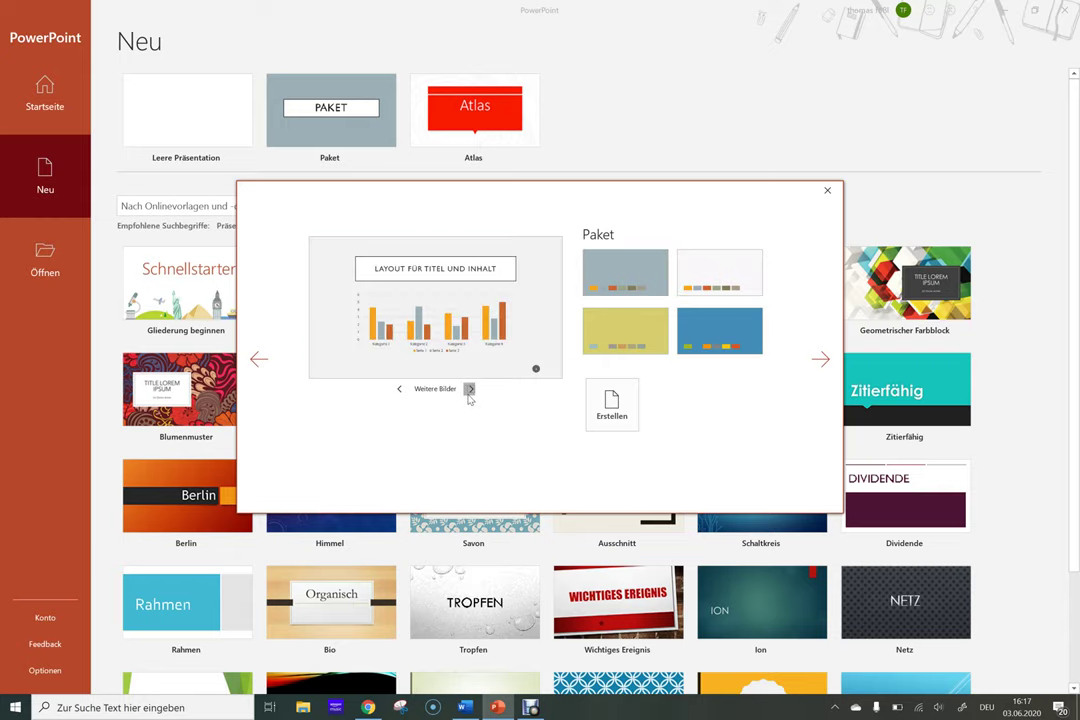
left_click(470, 389)
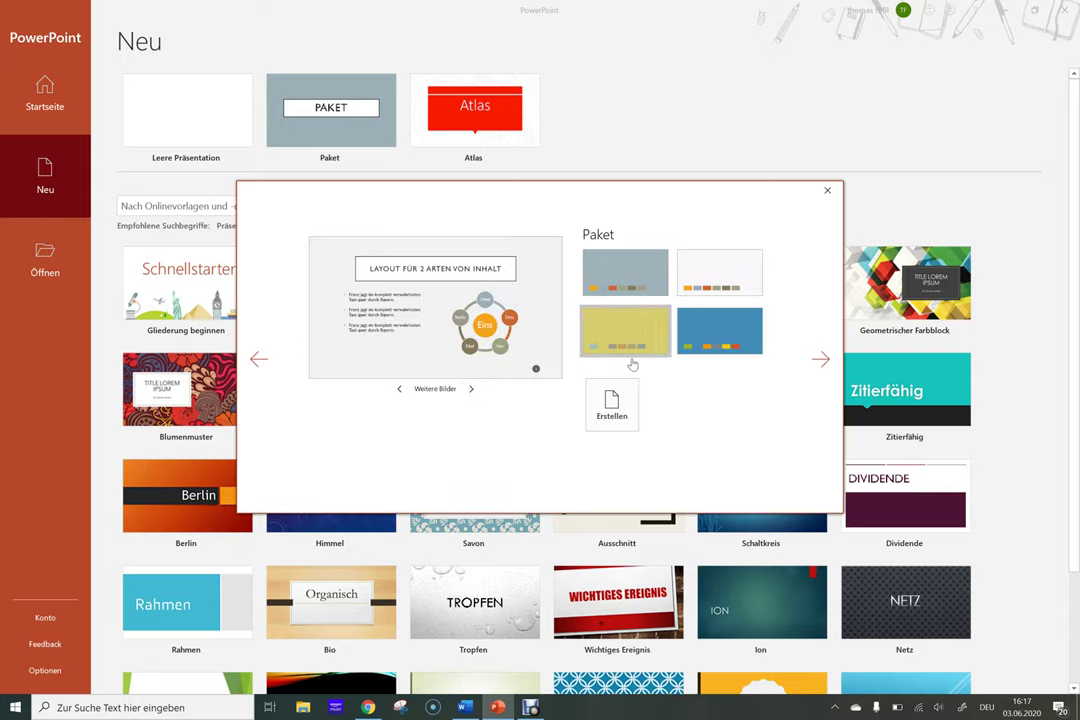
left_click(626, 340)
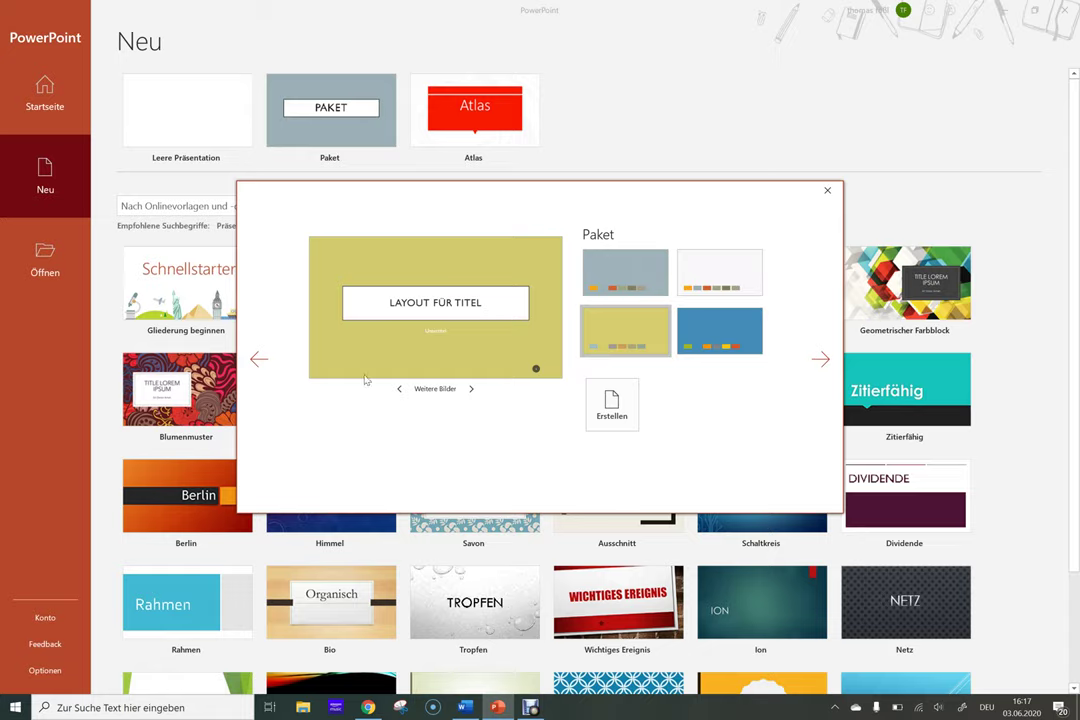
Step: Create the yellow Paket presentation and select its slide 1 title slide
left_click(613, 415)
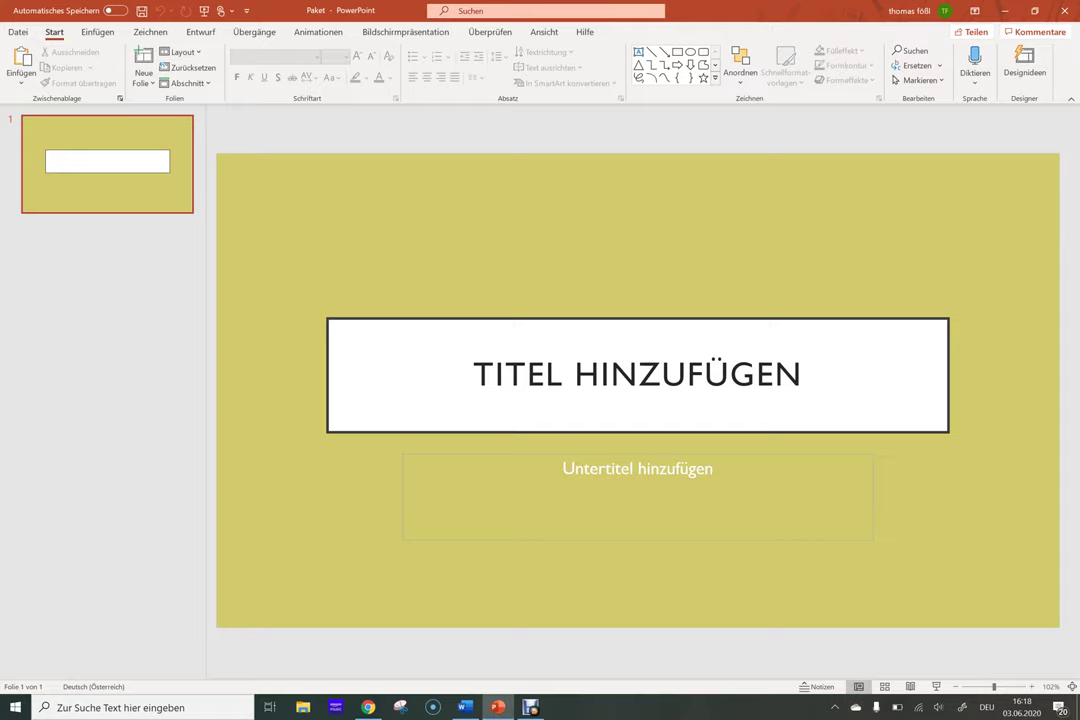
left_click(35, 190)
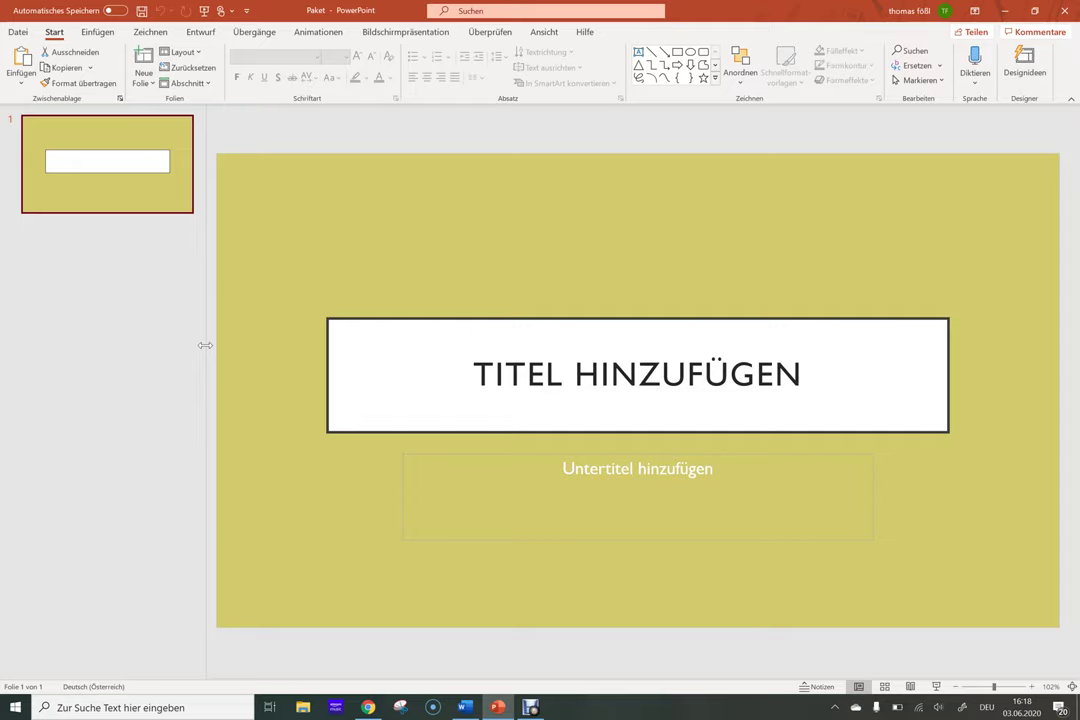
Step: Drag the thumbnail pane splitter narrower, wider, then narrow again so the slide fills the area
left_click_drag(205, 345, 72, 330)
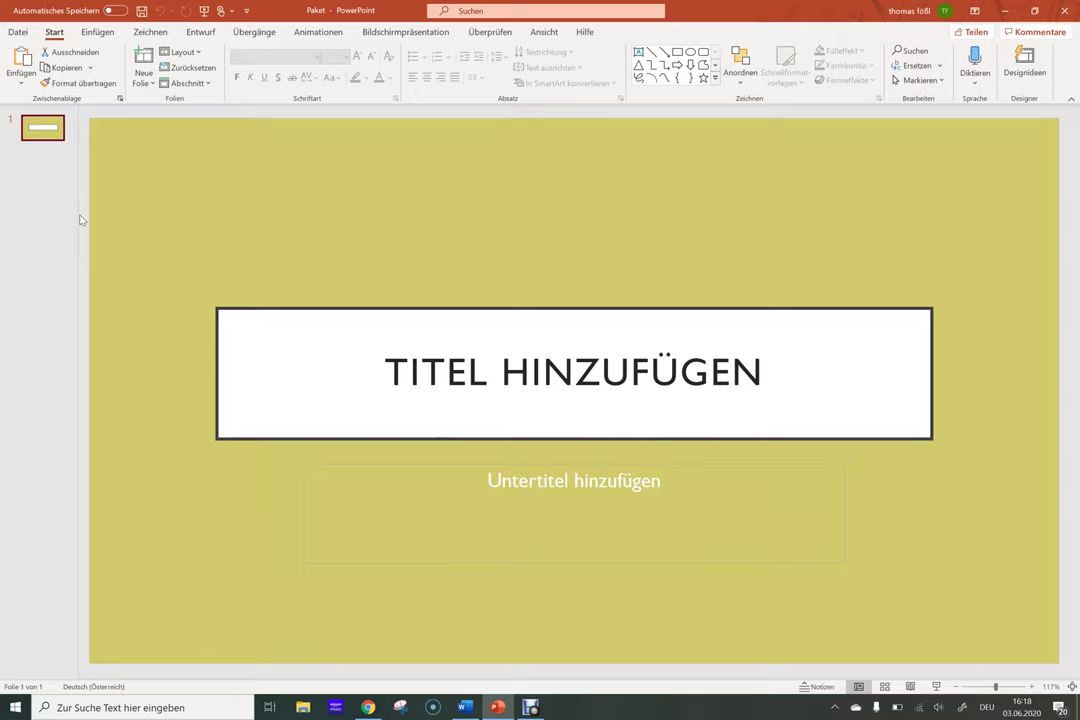
left_click_drag(78, 215, 348, 251)
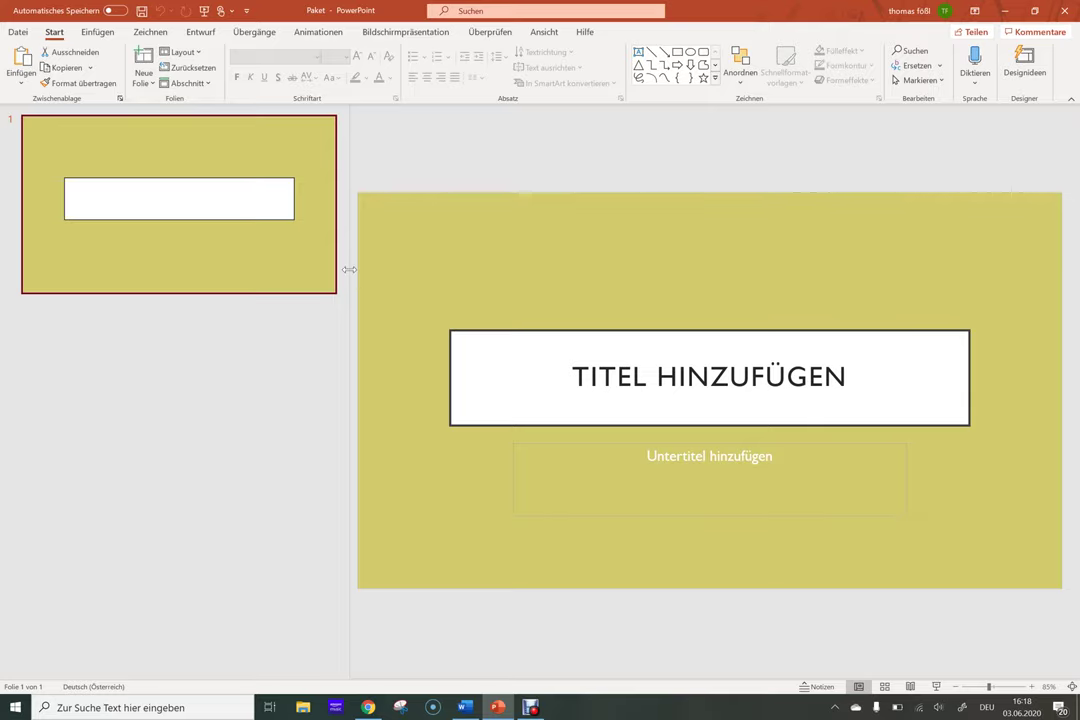
left_click_drag(349, 269, 112, 273)
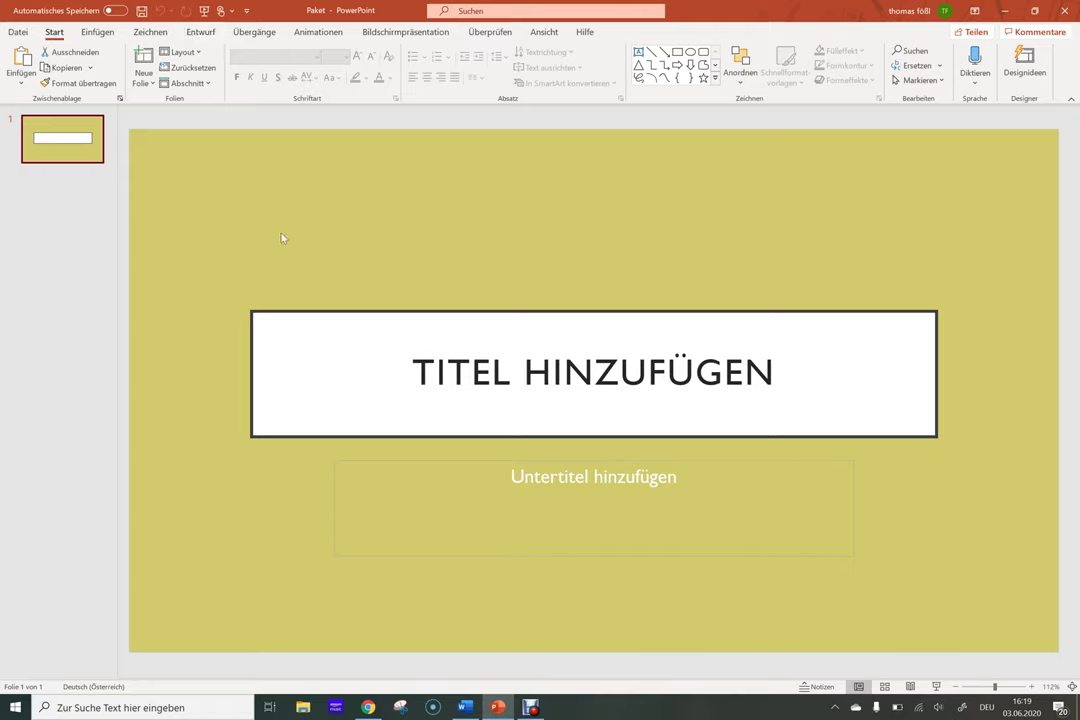
Step: On Entwurf, expand the Designs gallery and close it without changing the theme
left_click(195, 35)
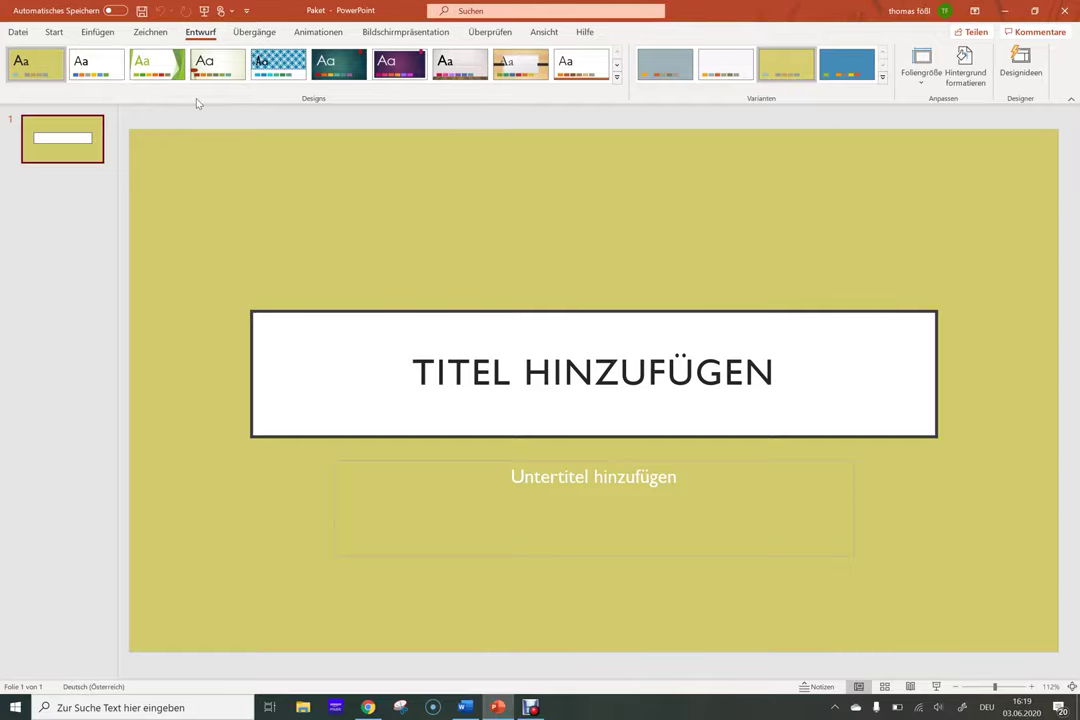
left_click(616, 77)
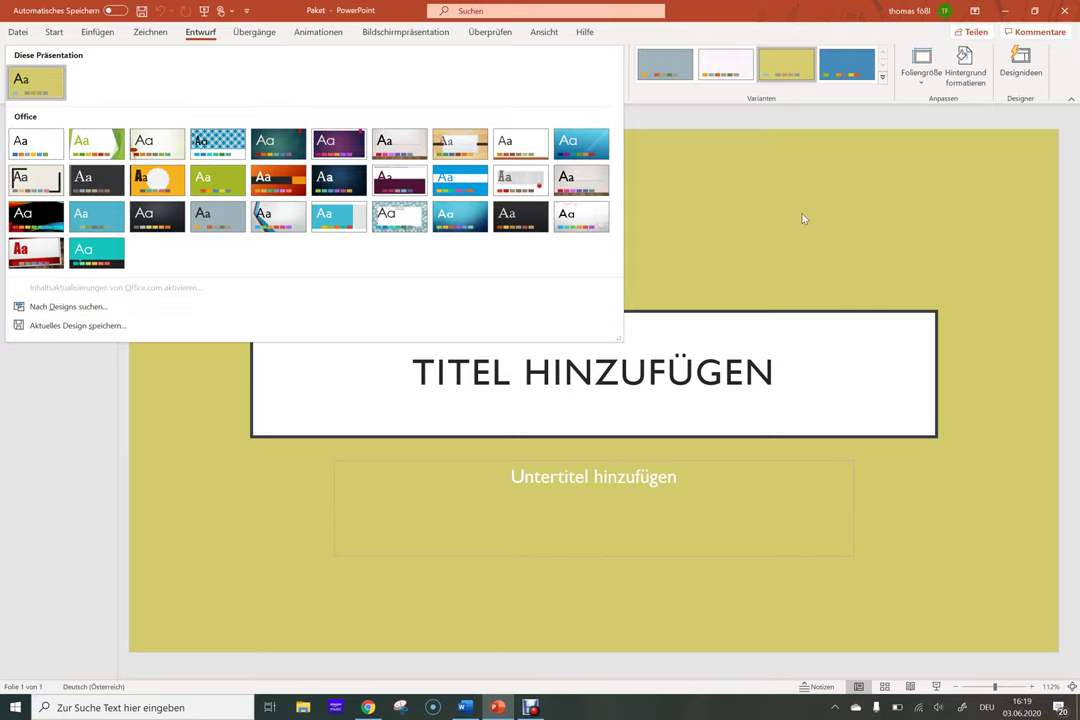
left_click(803, 217)
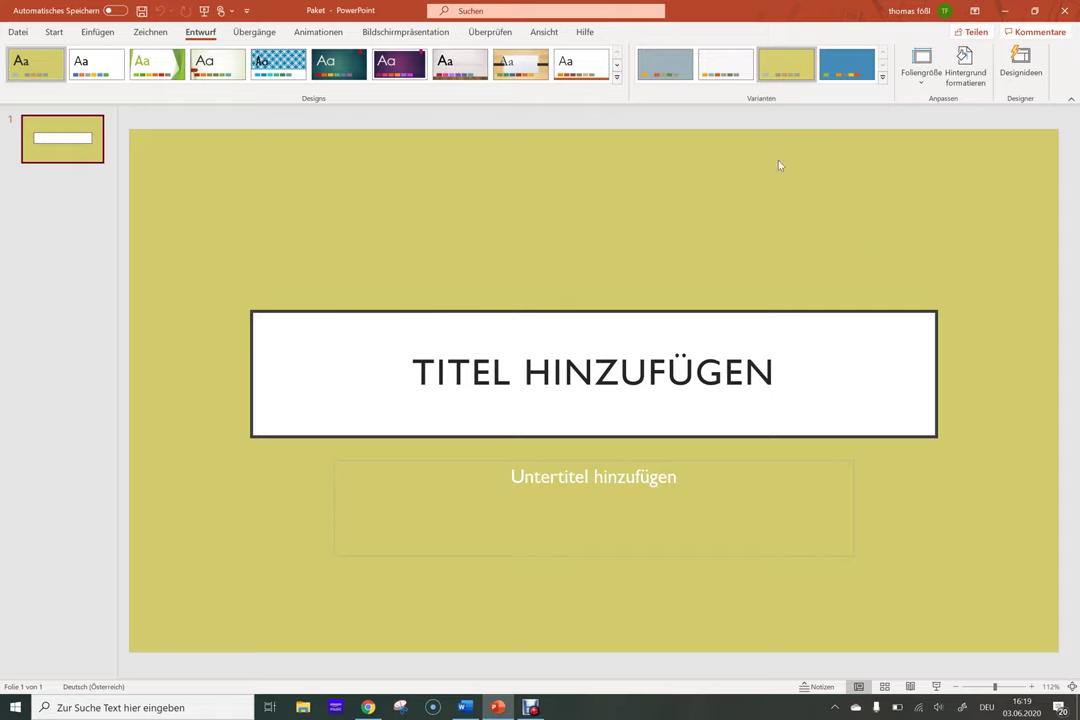
Step: Apply the Blaugrün colour scheme and leave the slide size at widescreen 16:9
left_click(882, 80)
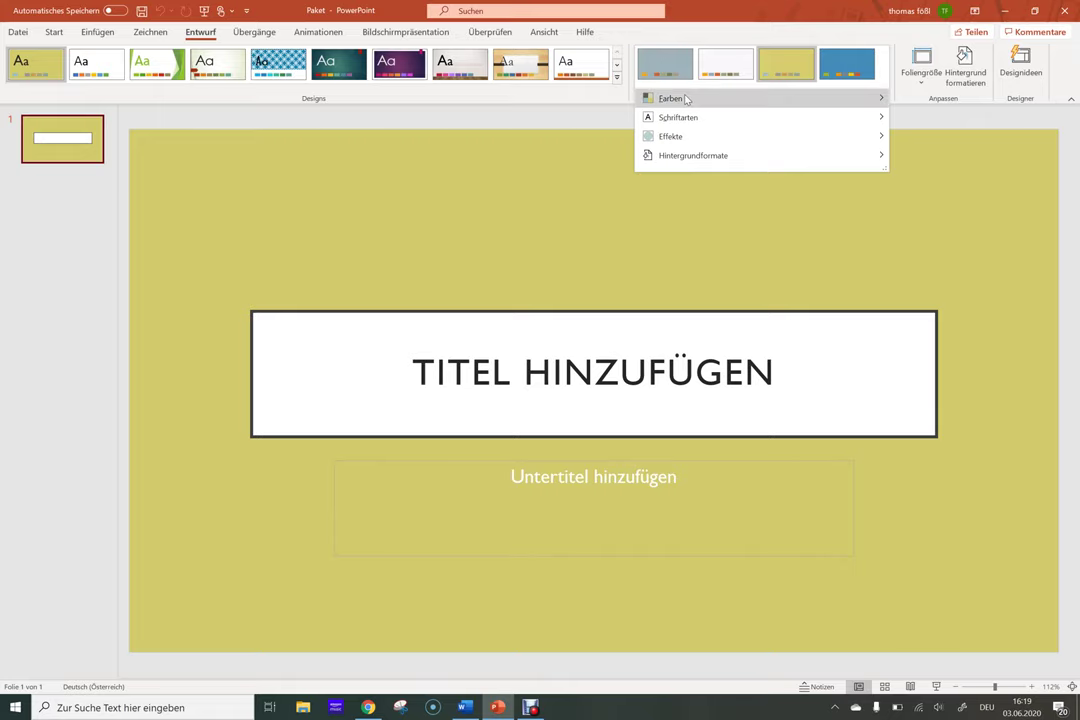
mouse_move(663, 101)
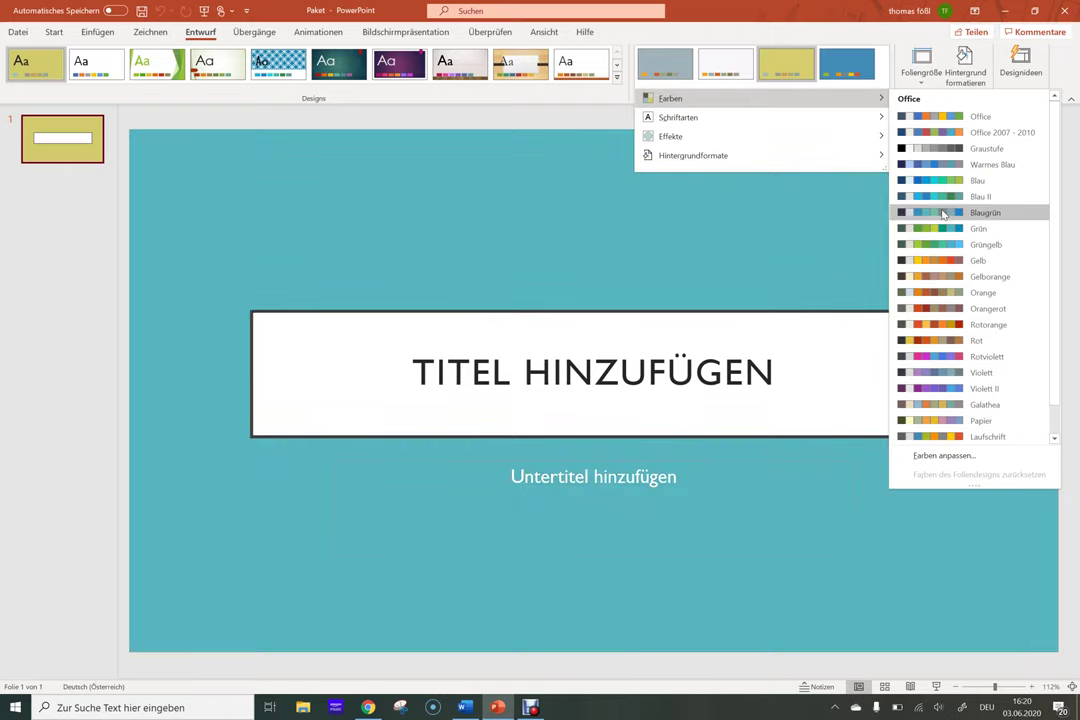
left_click(943, 213)
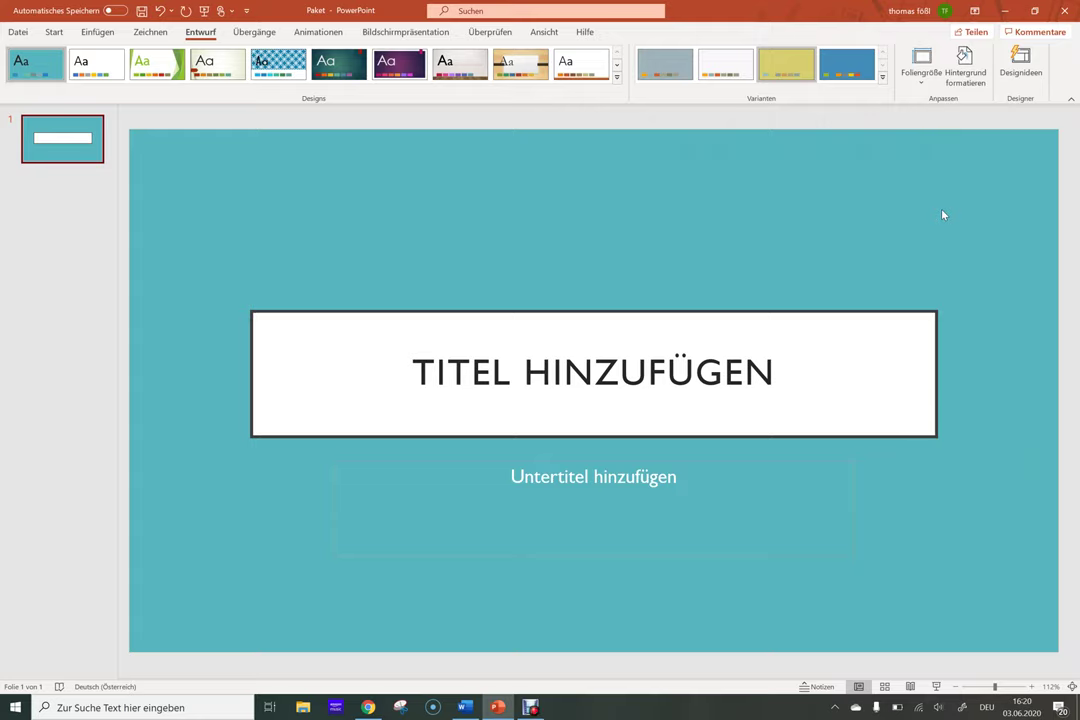
left_click(926, 84)
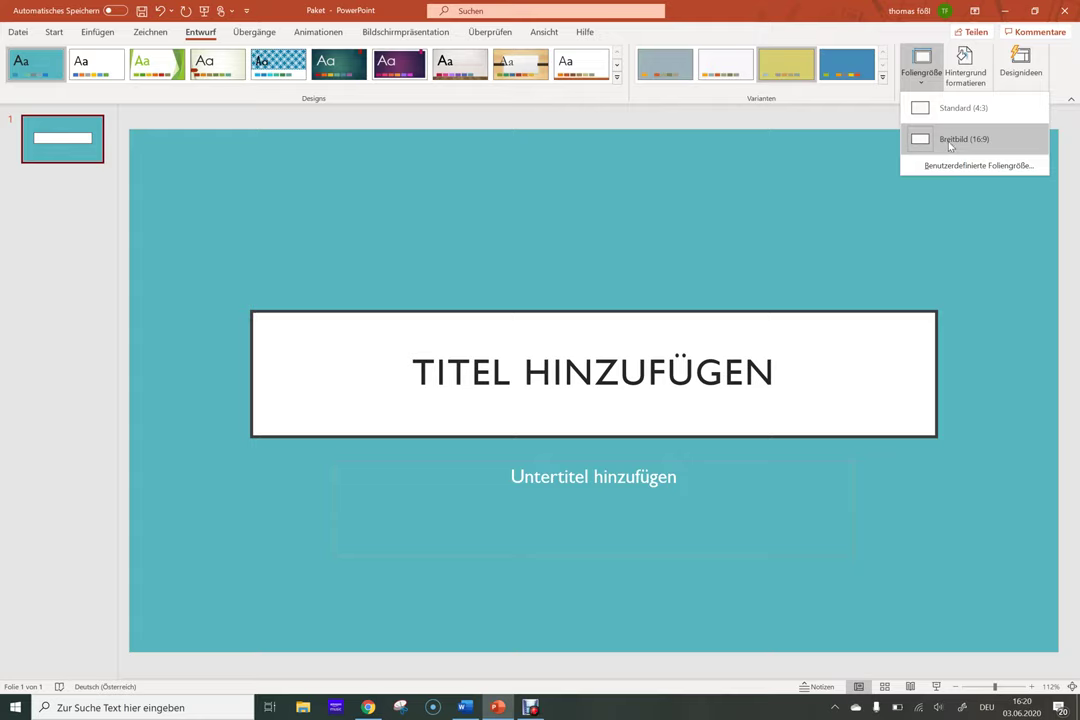
left_click(811, 231)
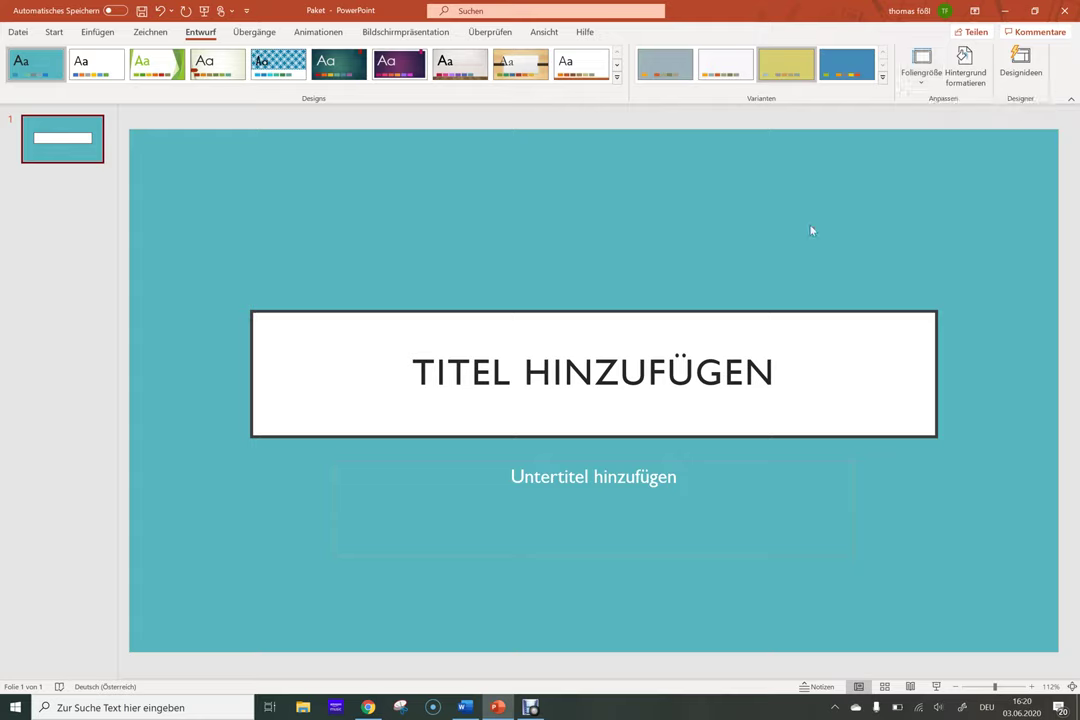
Step: Fill the background light green, switch to the yellow variant, then reset the background to default
left_click(955, 86)
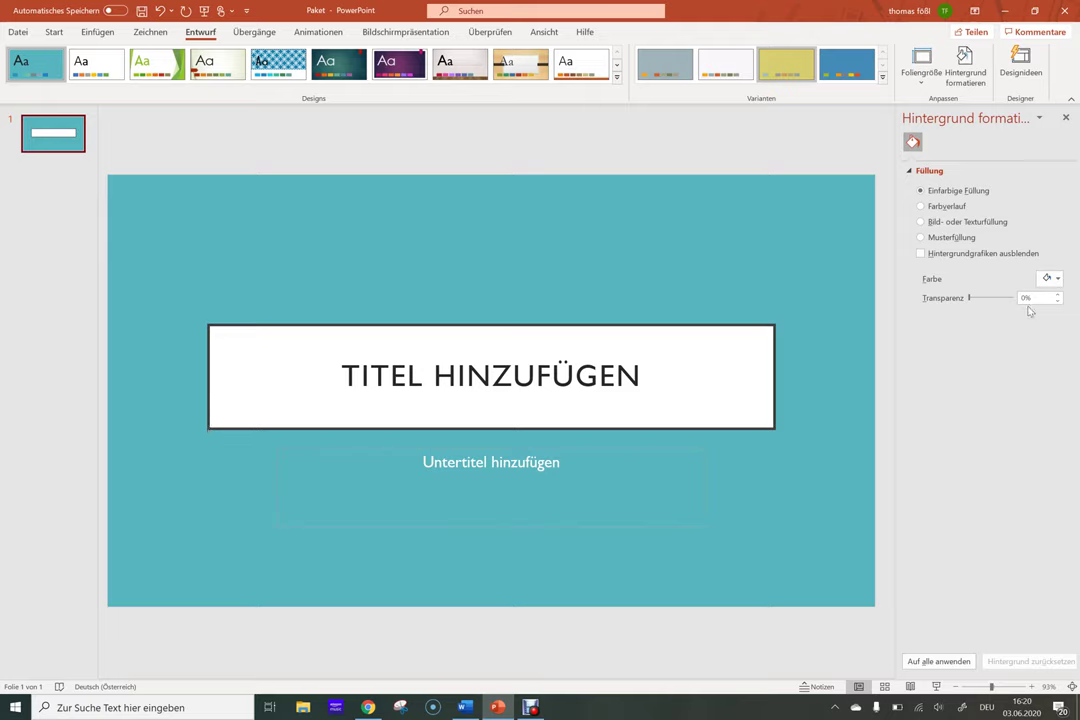
left_click(1058, 279)
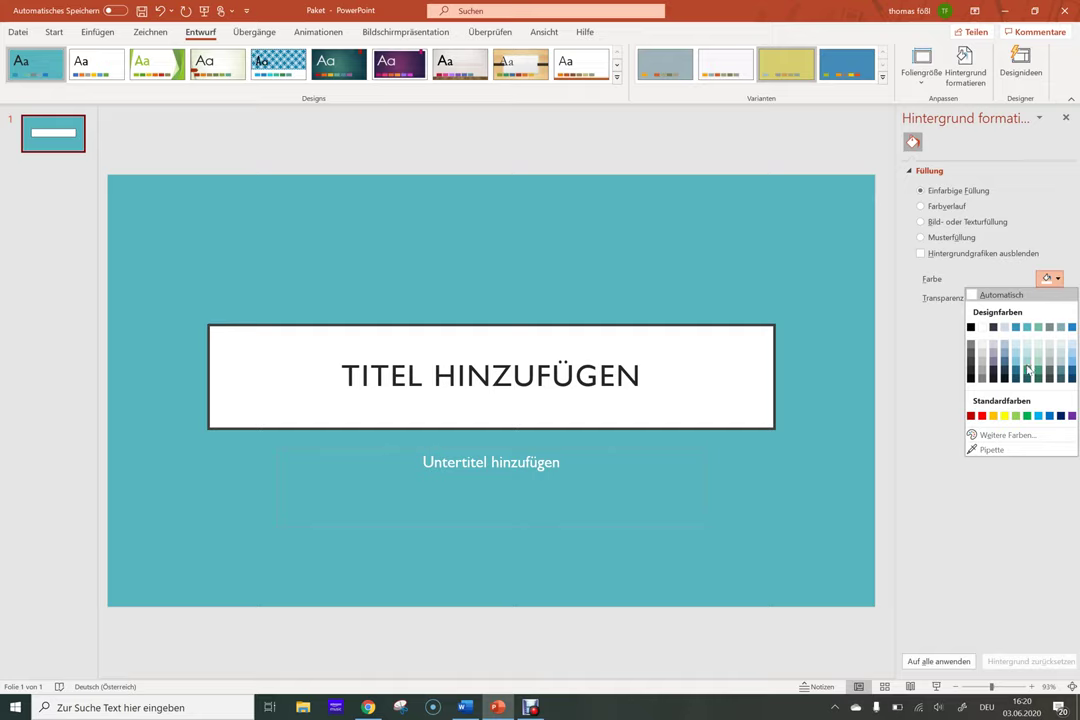
left_click(1015, 415)
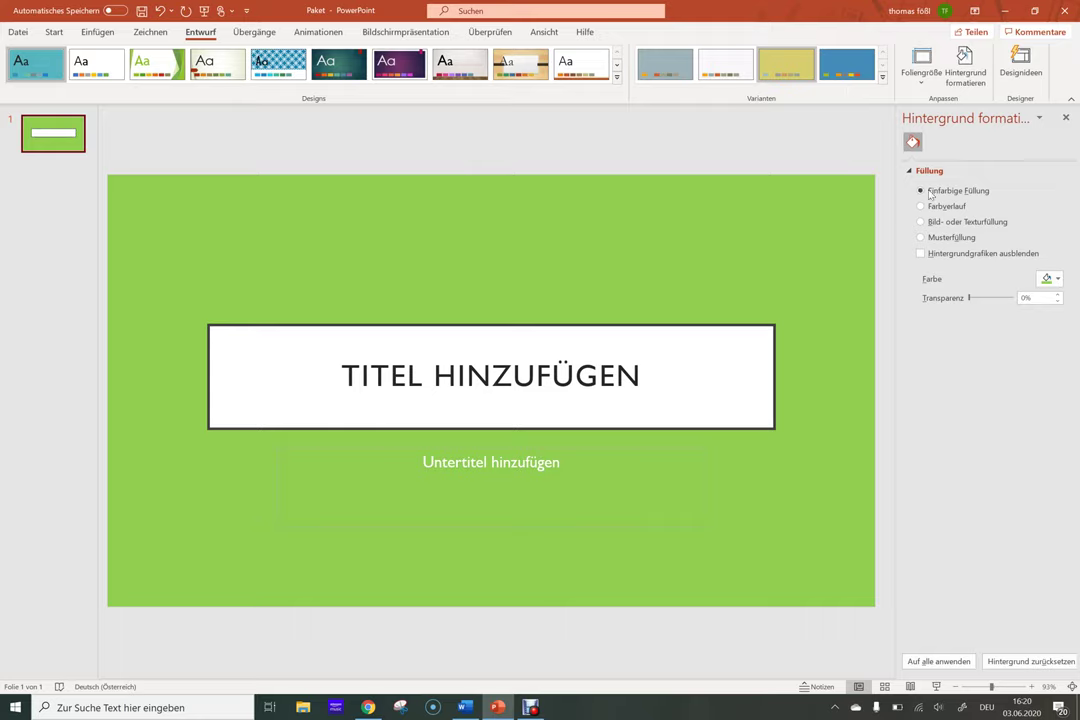
left_click(762, 72)
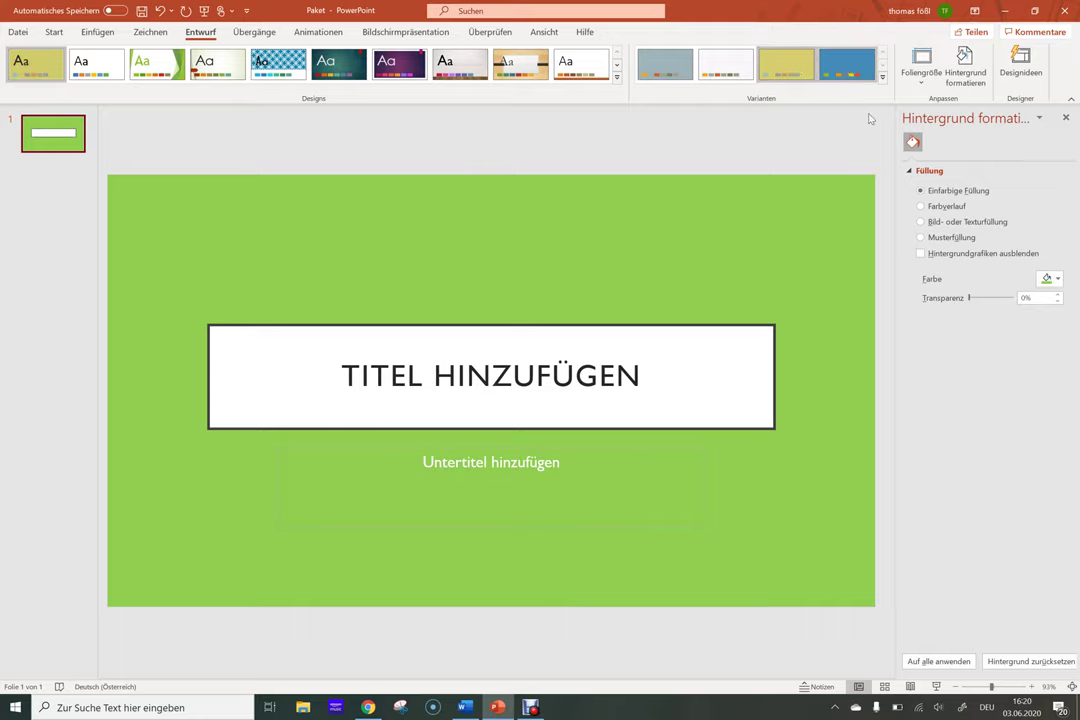
left_click(1032, 662)
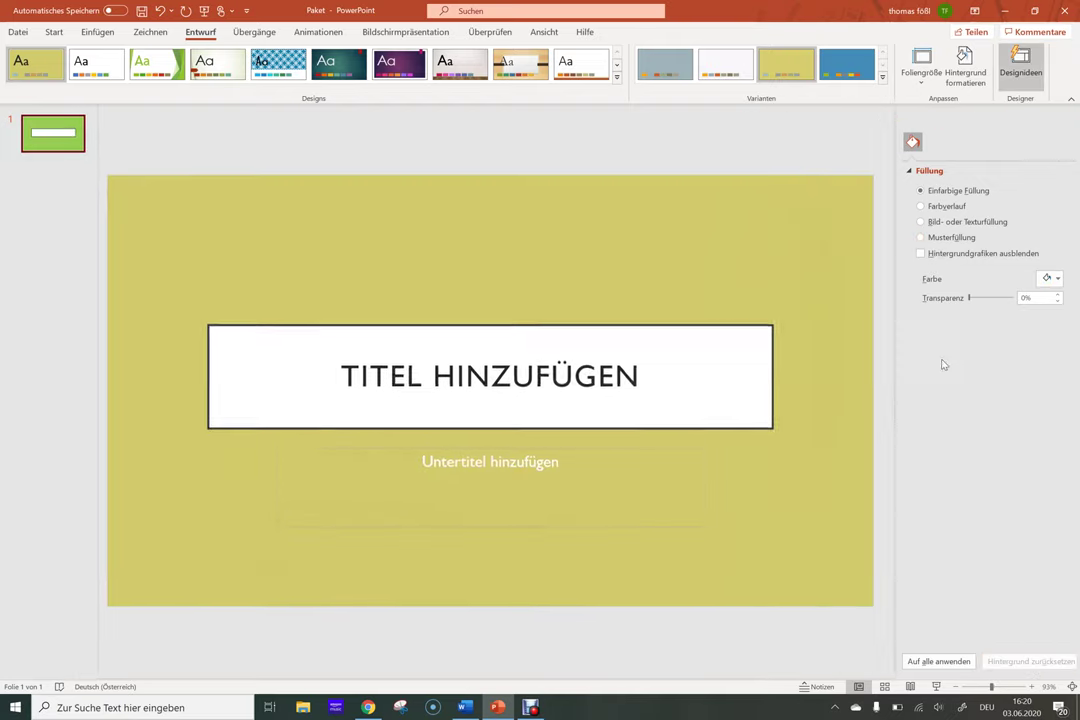
Step: Switch the background to Farbverlauf and try olive-yellow, grey and yellow gradient presets
left_click(921, 206)
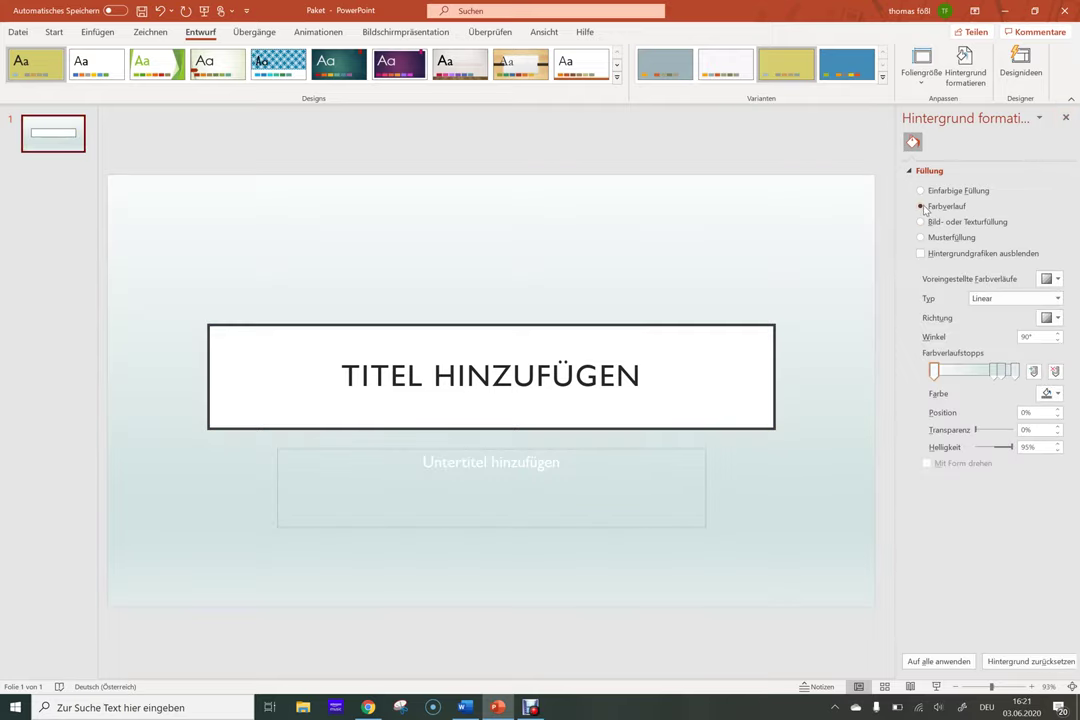
left_click(1058, 279)
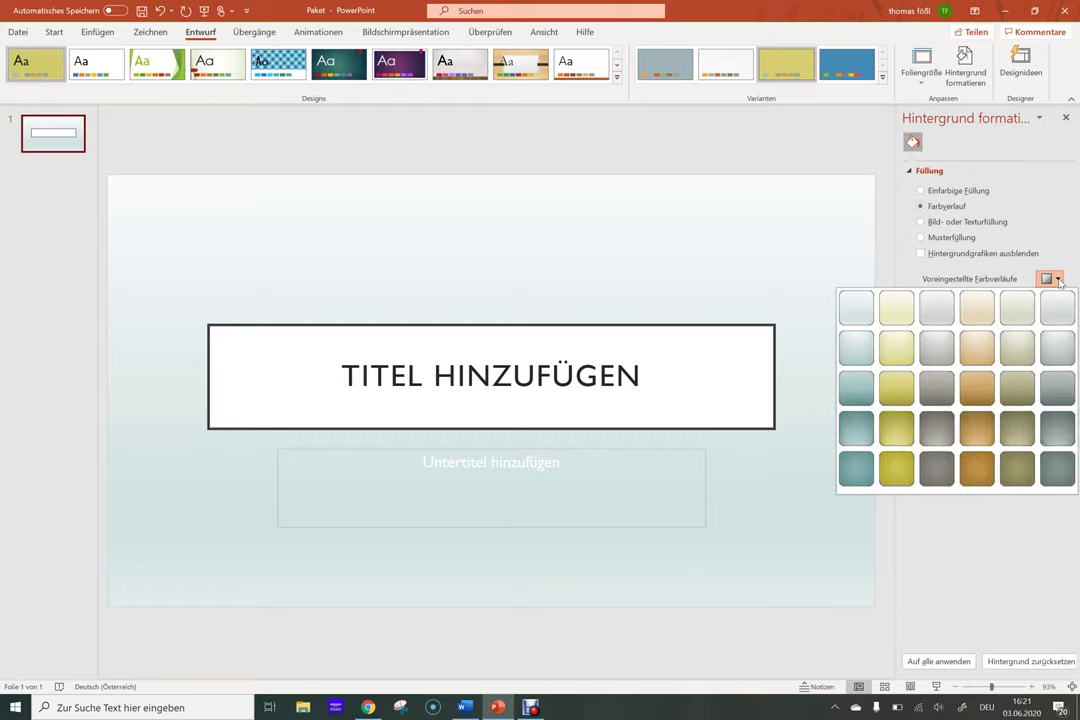
left_click(895, 429)
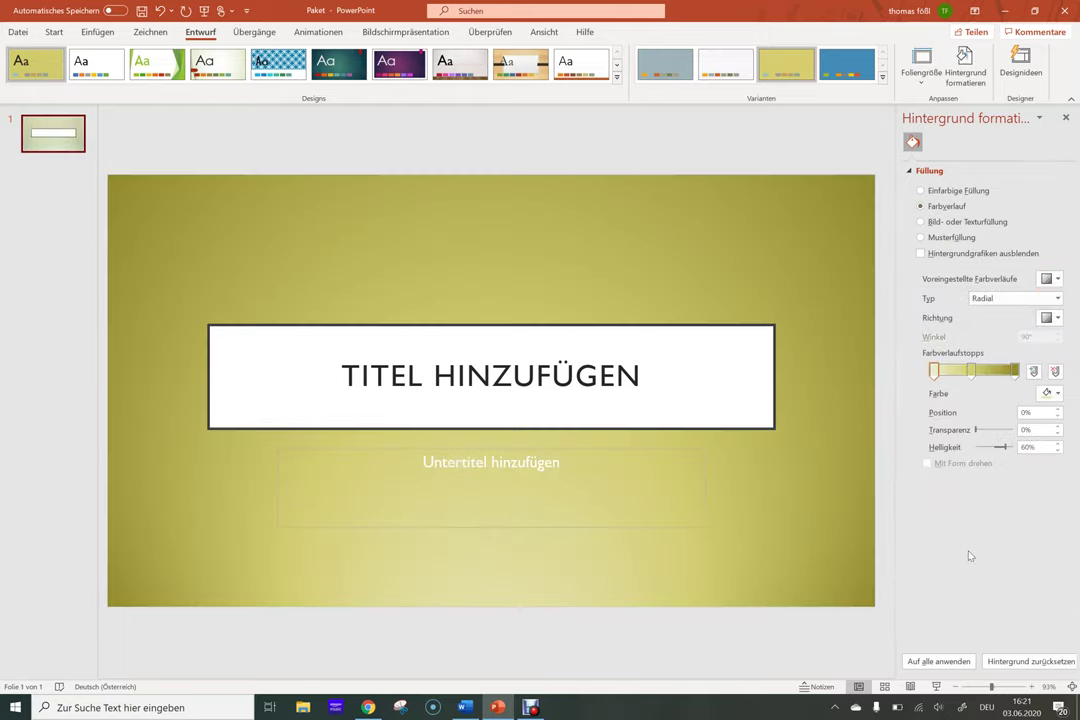
left_click(1050, 279)
left_click(935, 463)
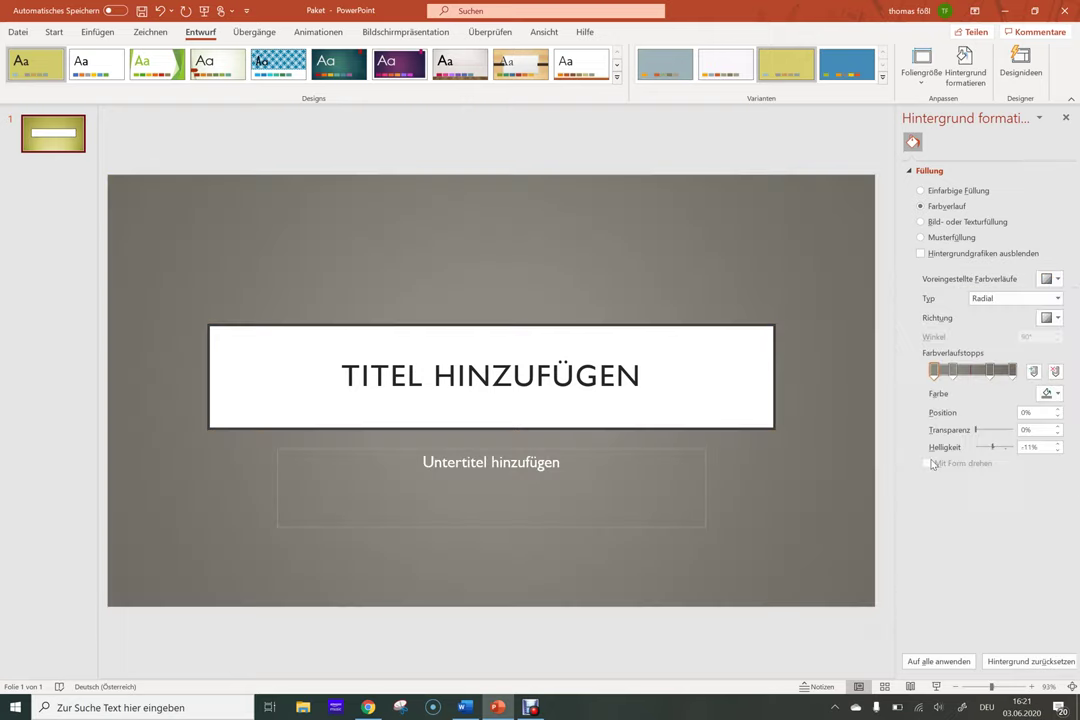
left_click(1050, 279)
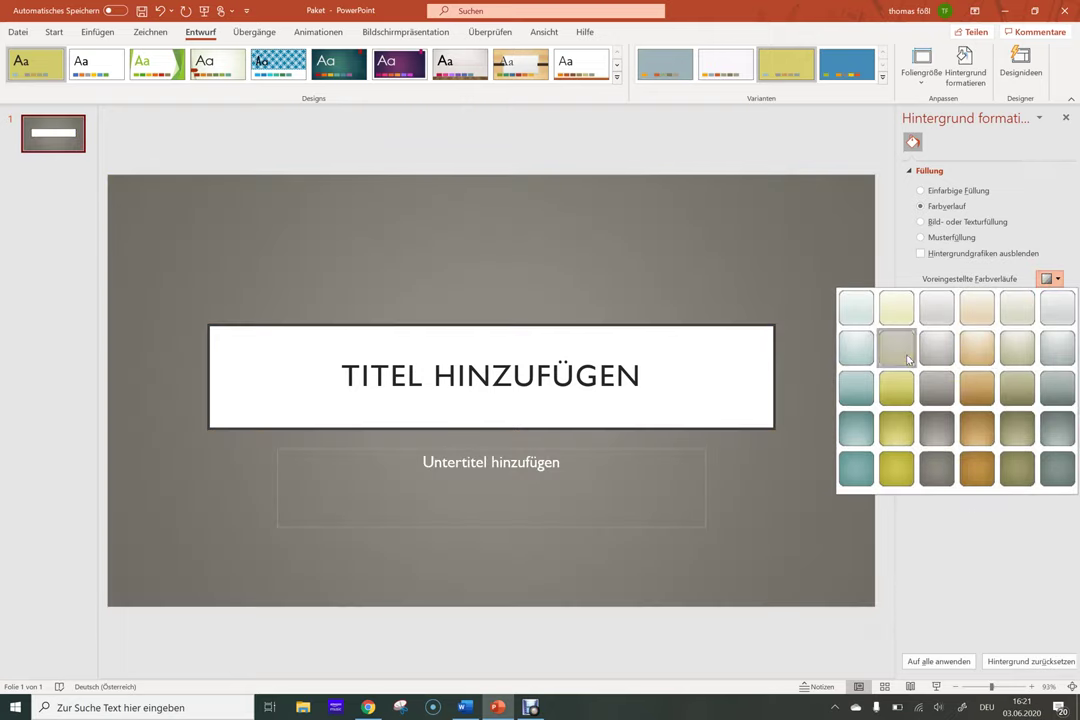
left_click(895, 348)
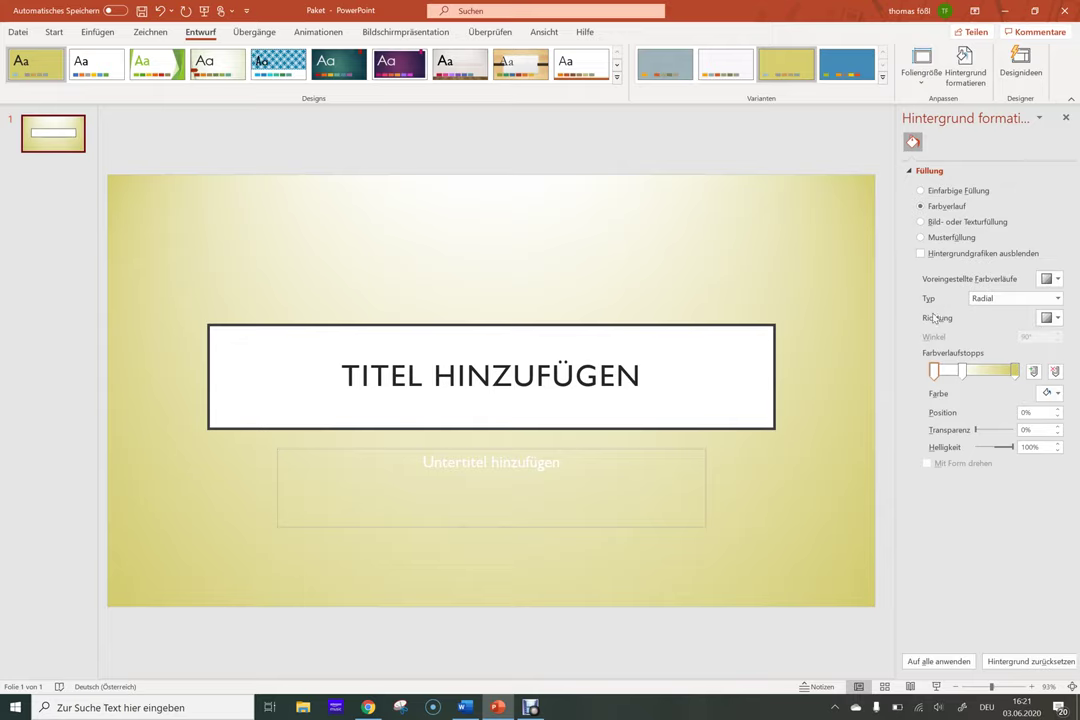
Step: Try linear, path, rectangular and radial gradient types, then apply a brown gradient preset
left_click(995, 302)
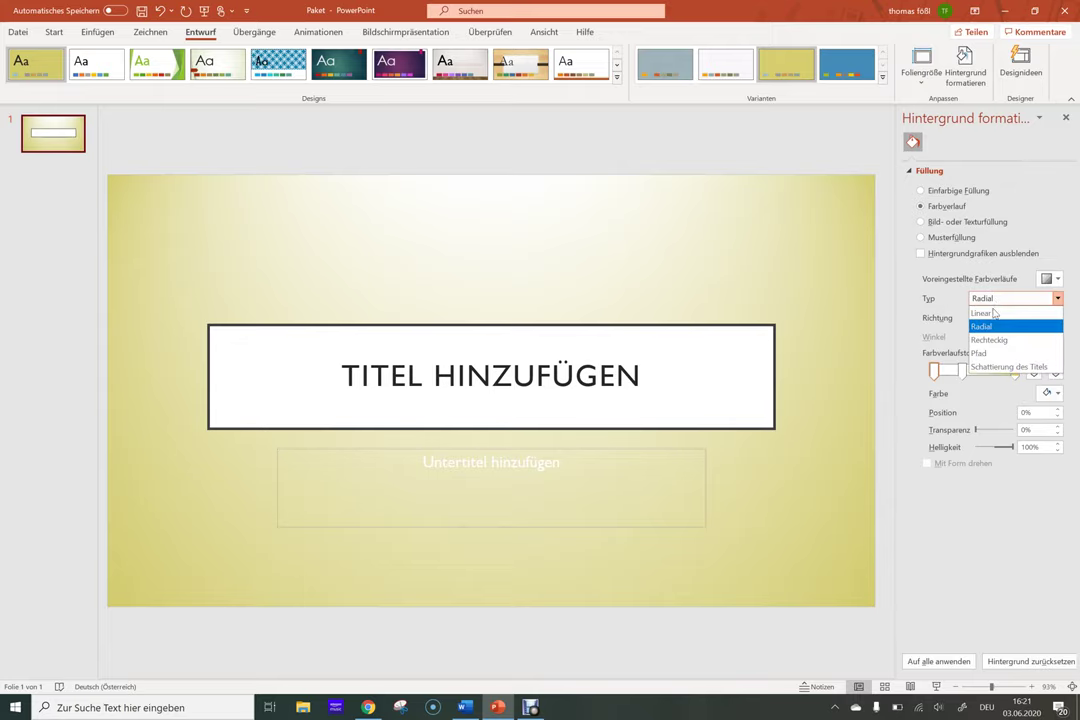
left_click(988, 313)
left_click(991, 302)
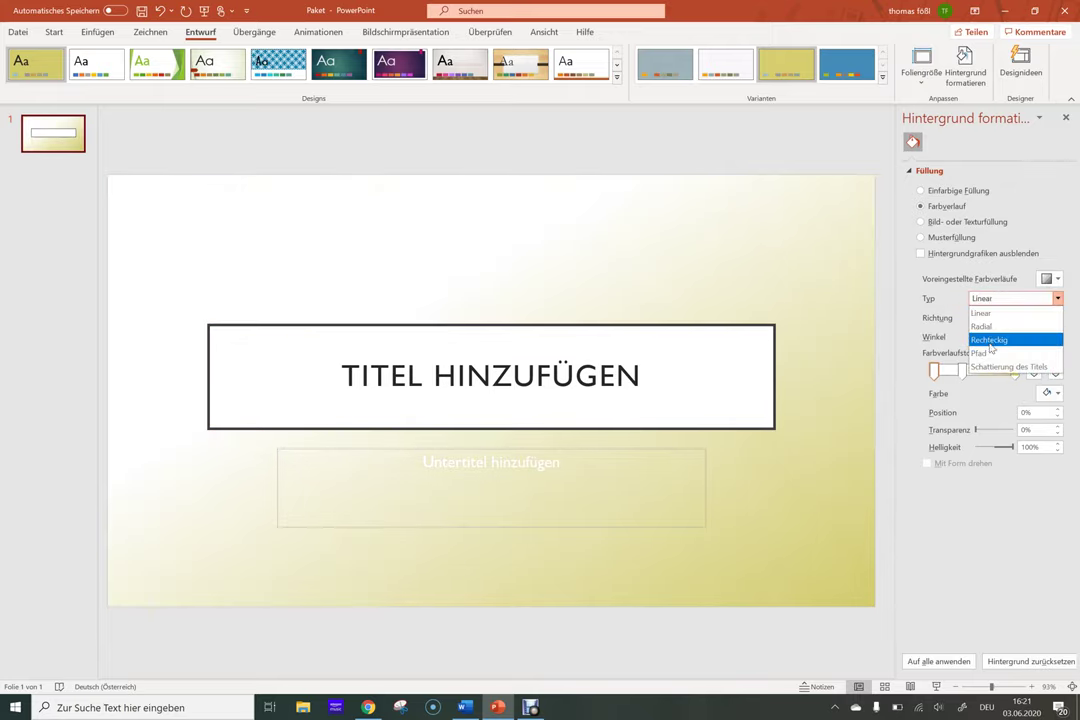
left_click(985, 353)
left_click(993, 302)
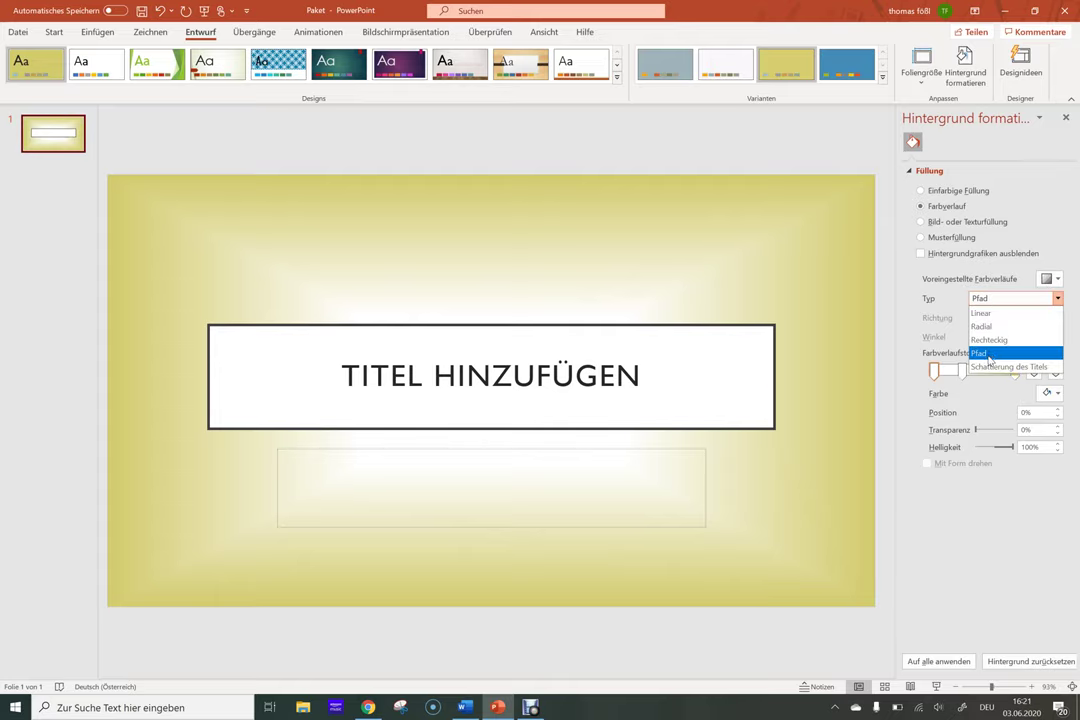
left_click(988, 340)
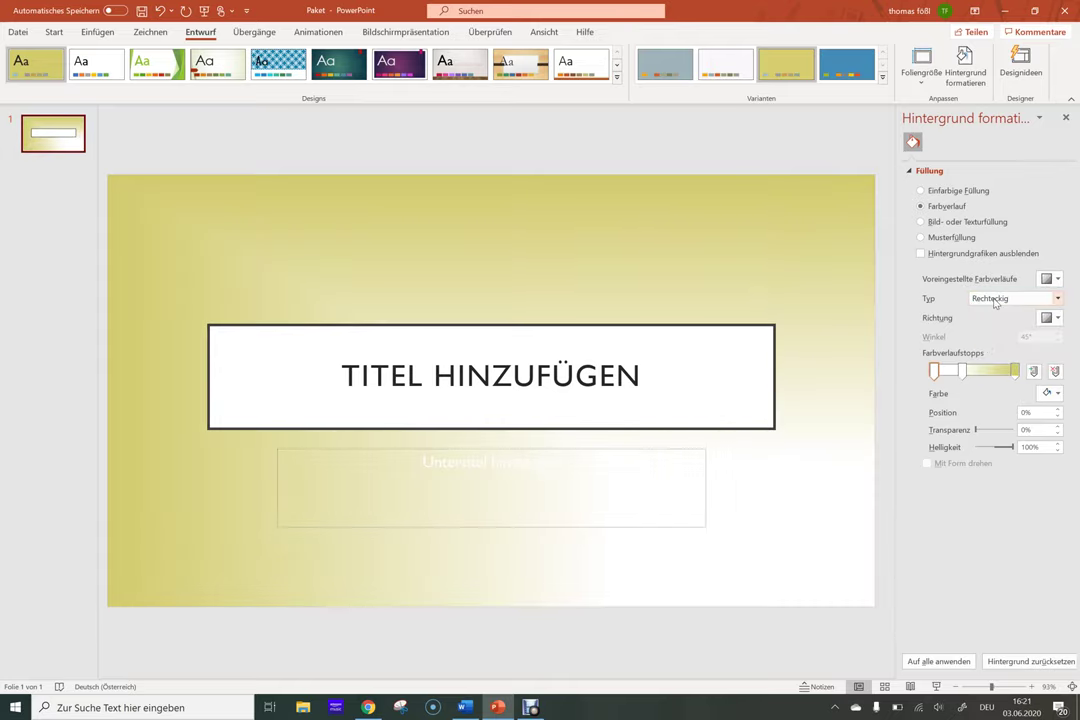
left_click(995, 299)
left_click(983, 327)
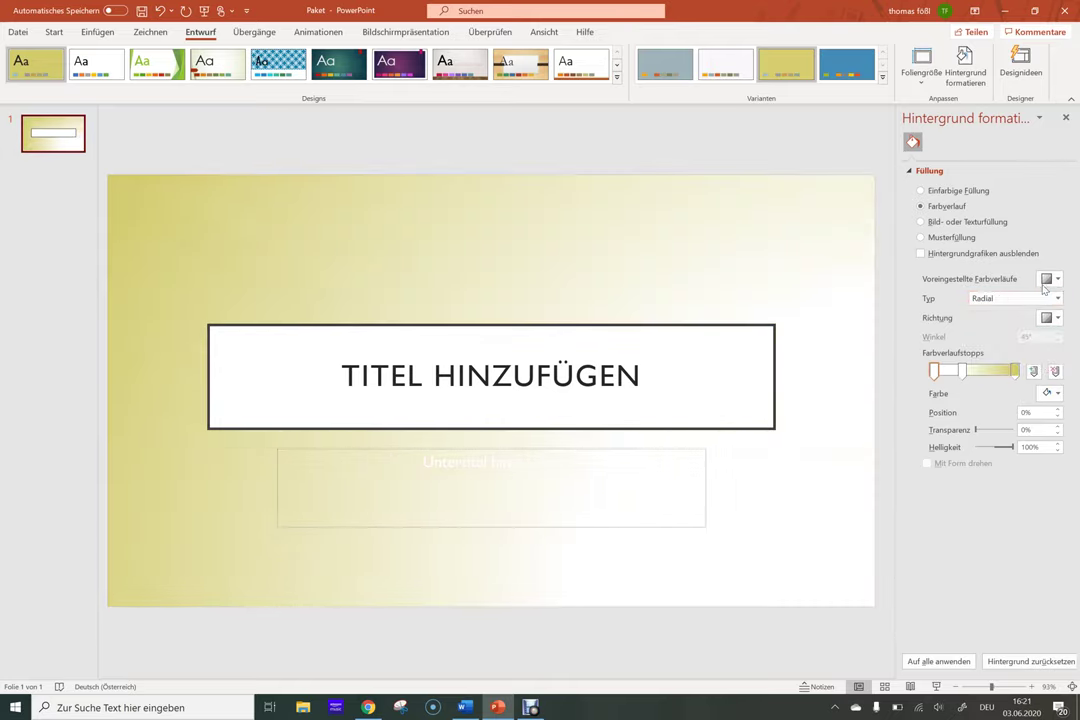
left_click(1050, 279)
left_click(979, 381)
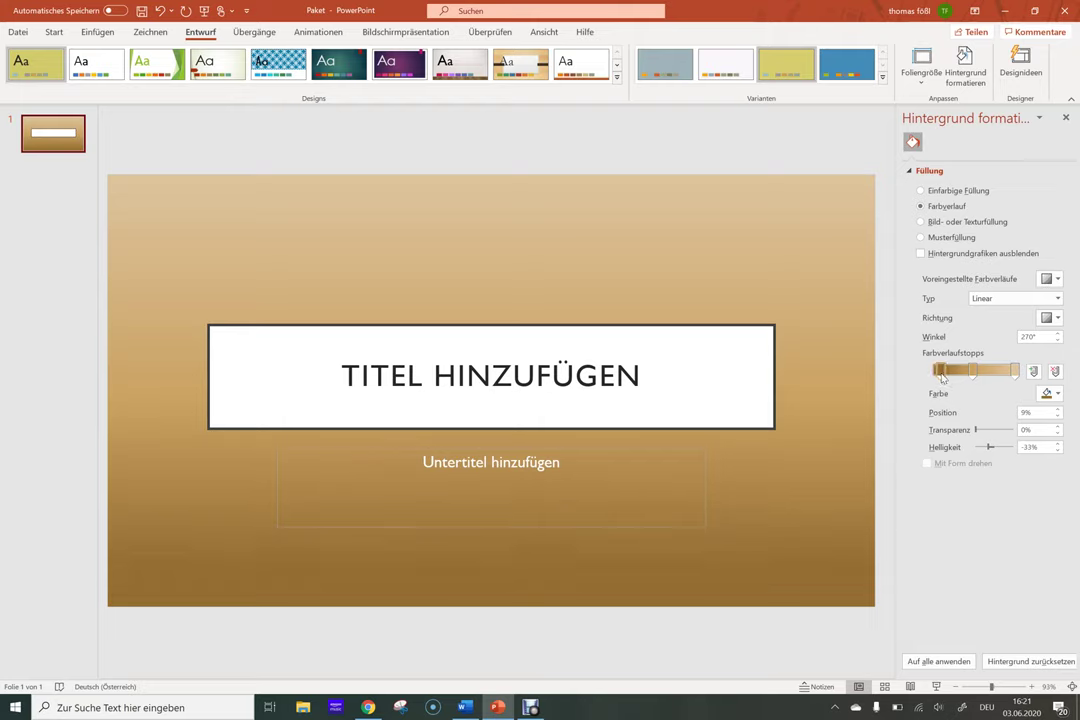
Step: Shift the first gradient stop right, move another stop to 80% and raise its brightness to 34%
left_click_drag(935, 378, 957, 377)
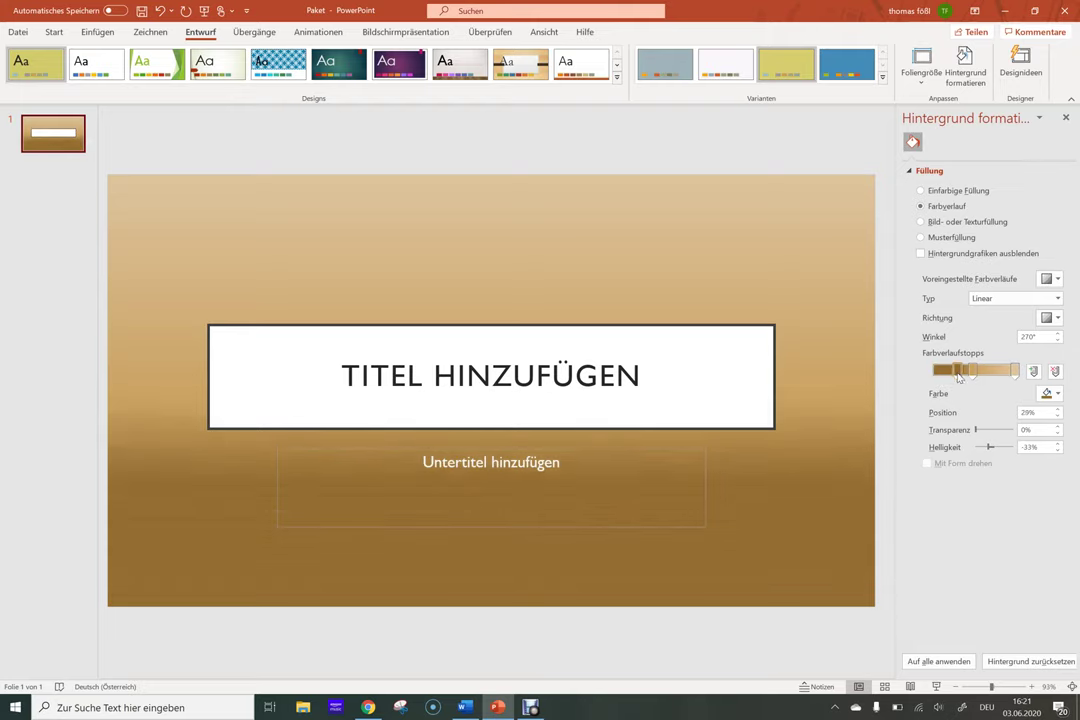
left_click(1000, 377)
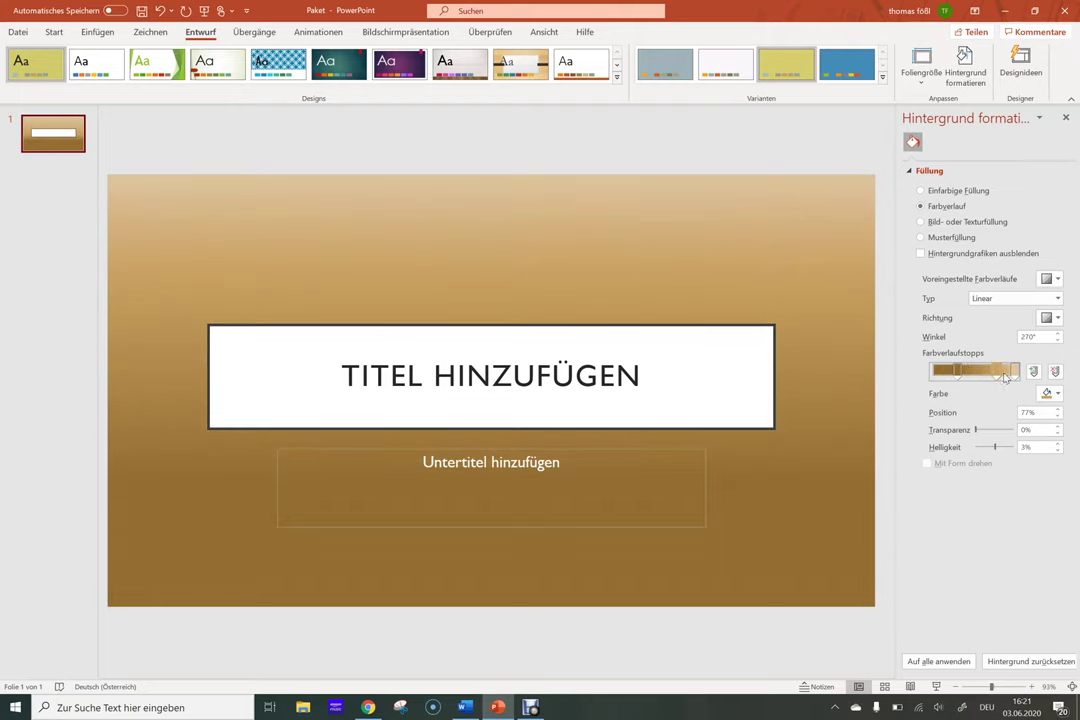
left_click_drag(1005, 377, 1008, 377)
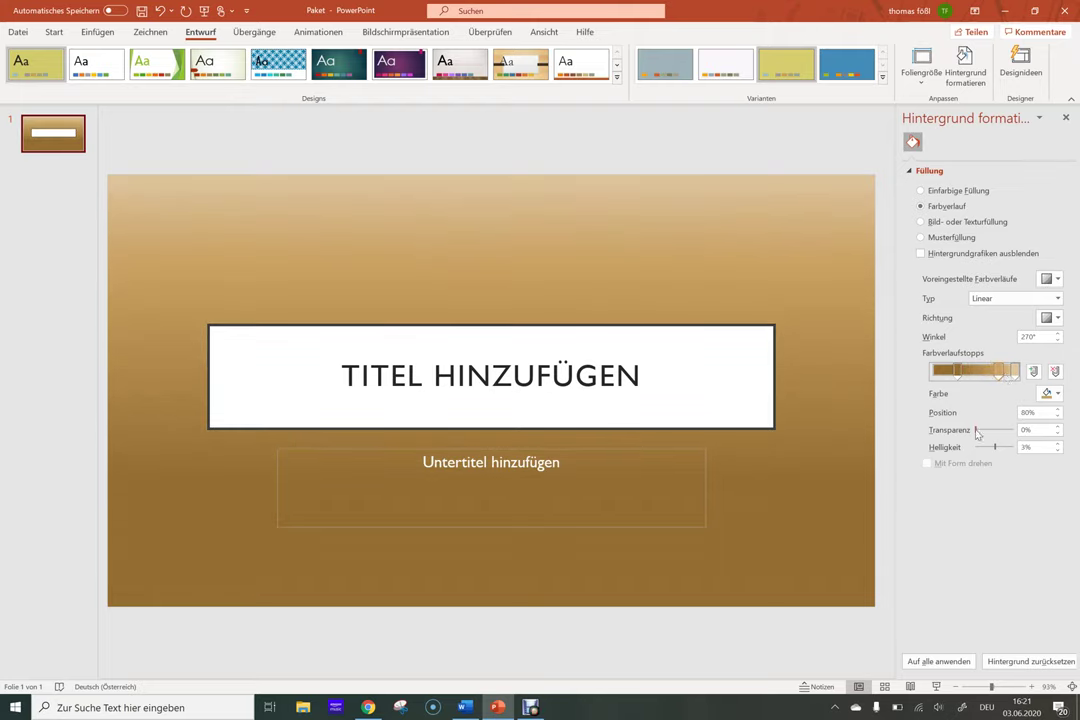
mouse_move(977, 432)
left_mouse_down()
mouse_move(1003, 430)
mouse_move(976, 431)
mouse_move(1012, 448)
mouse_move(999, 448)
left_mouse_up()
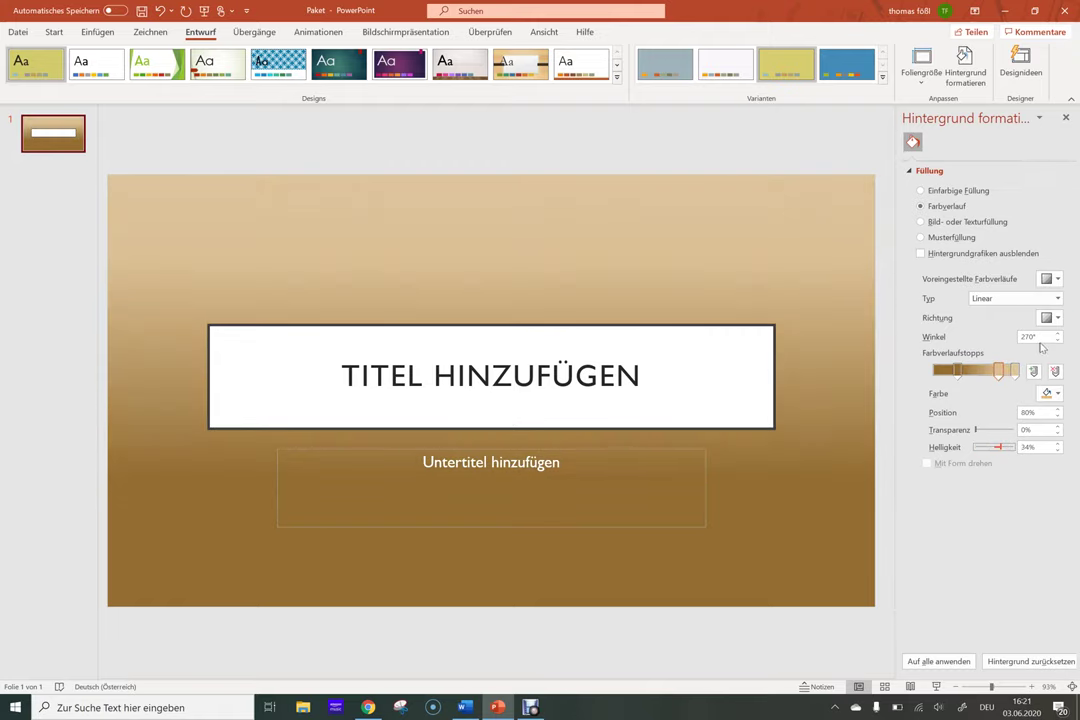
Step: Lower the Winkel so the gradient runs dark brown on the left to light tan on the right
left_click(1029, 337)
left_click(1058, 341)
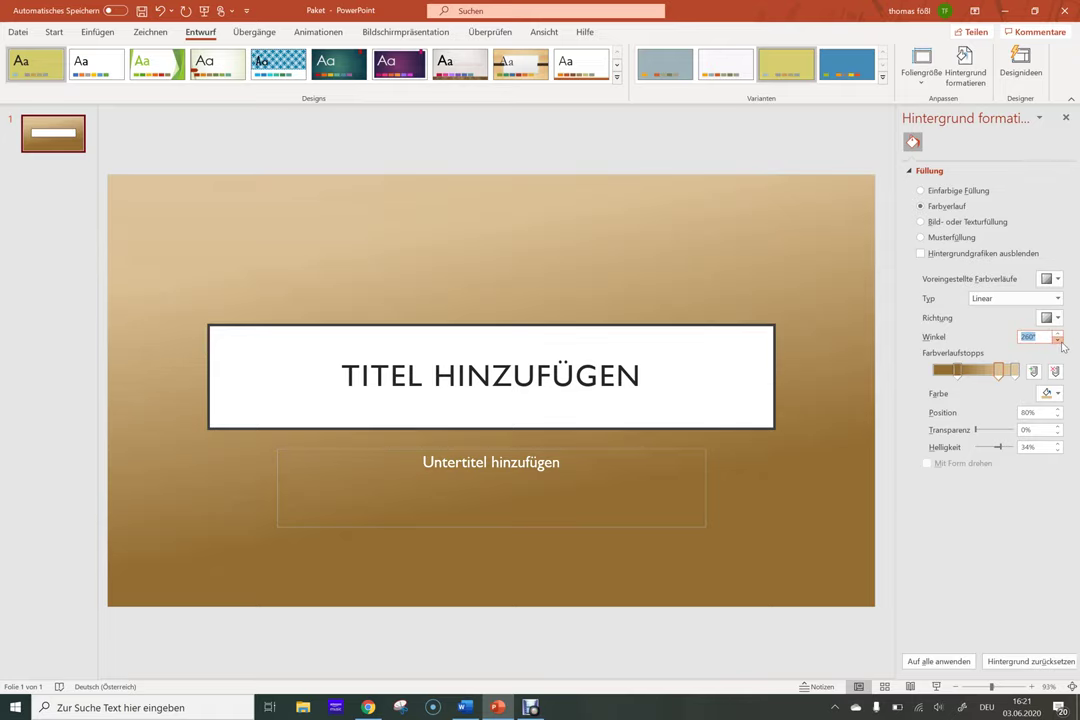
left_click(1058, 341)
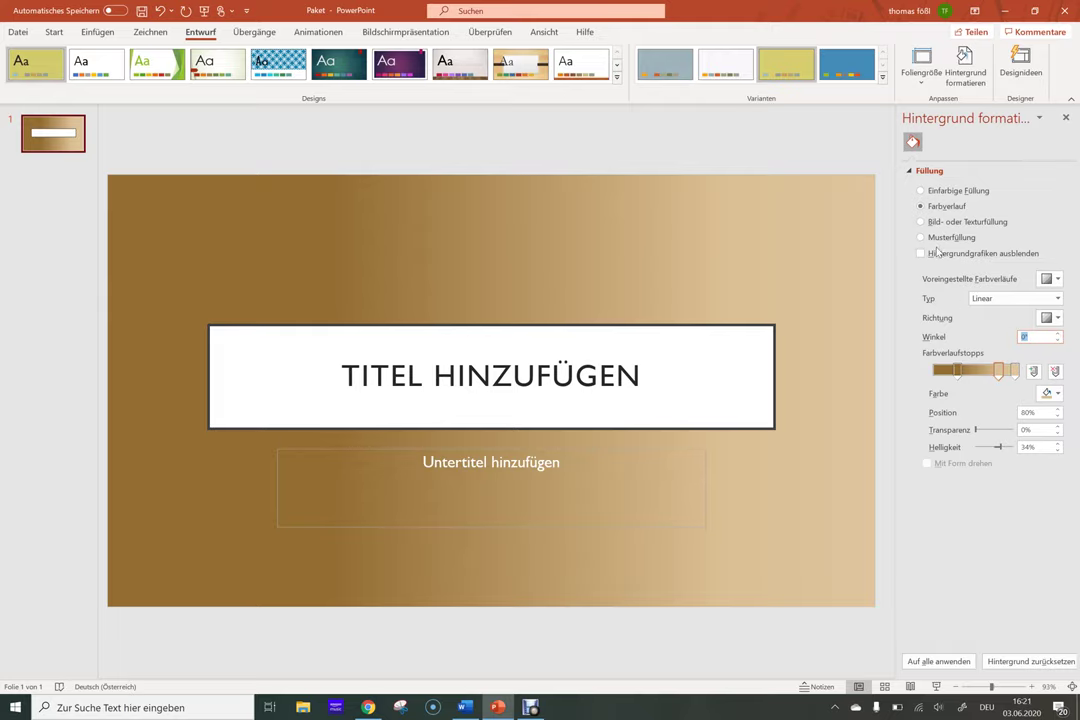
Step: Switch to Musterfüllung and try several patterns, ending on a dark olive small-weave pattern
left_click(921, 237)
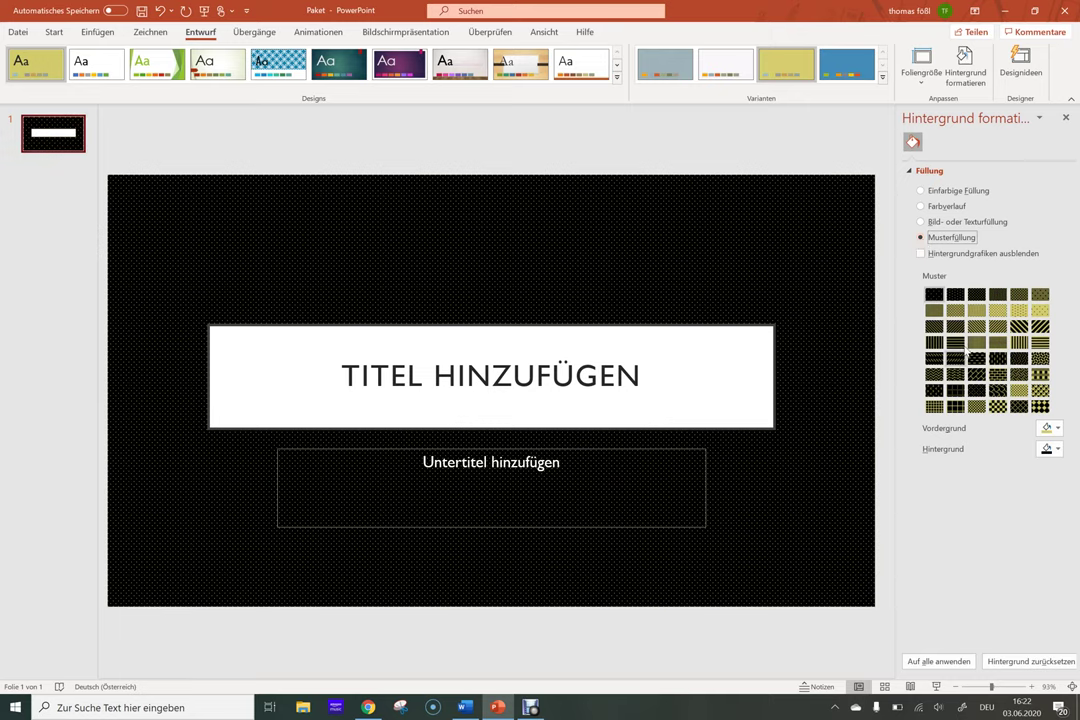
left_click(976, 342)
left_click(979, 390)
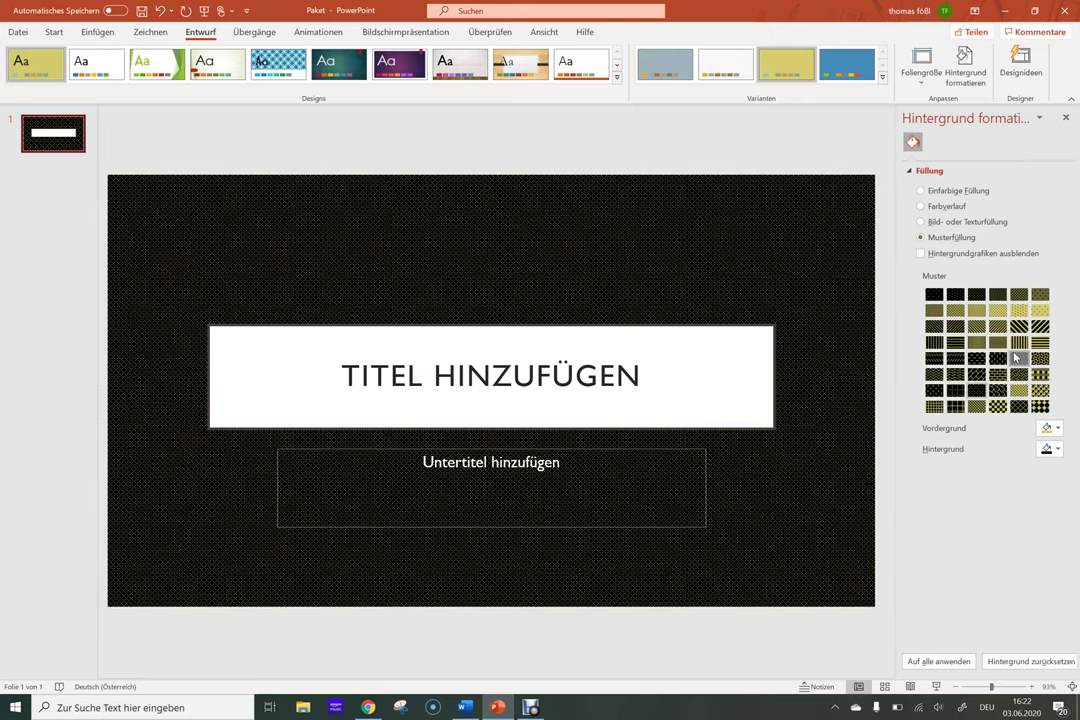
left_click(1019, 358)
left_click(1040, 326)
left_click(1022, 372)
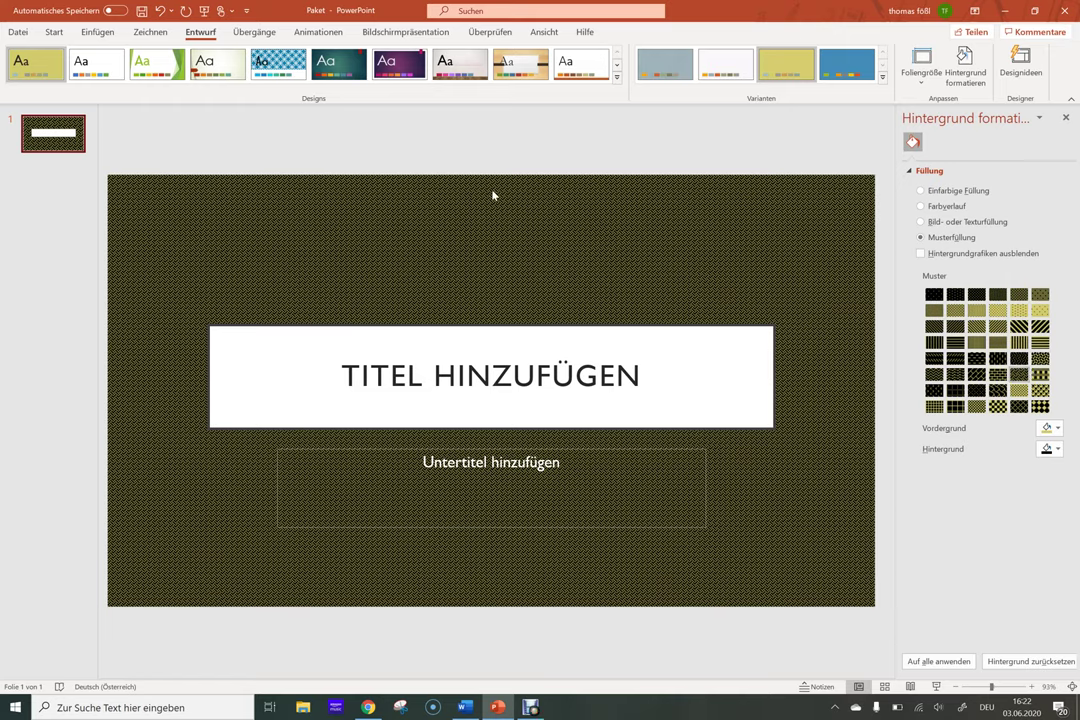
Step: Reset the title slide background to the plain yellow-olive theme fill and close the Hintergrund formatieren pane
left_click(1007, 662)
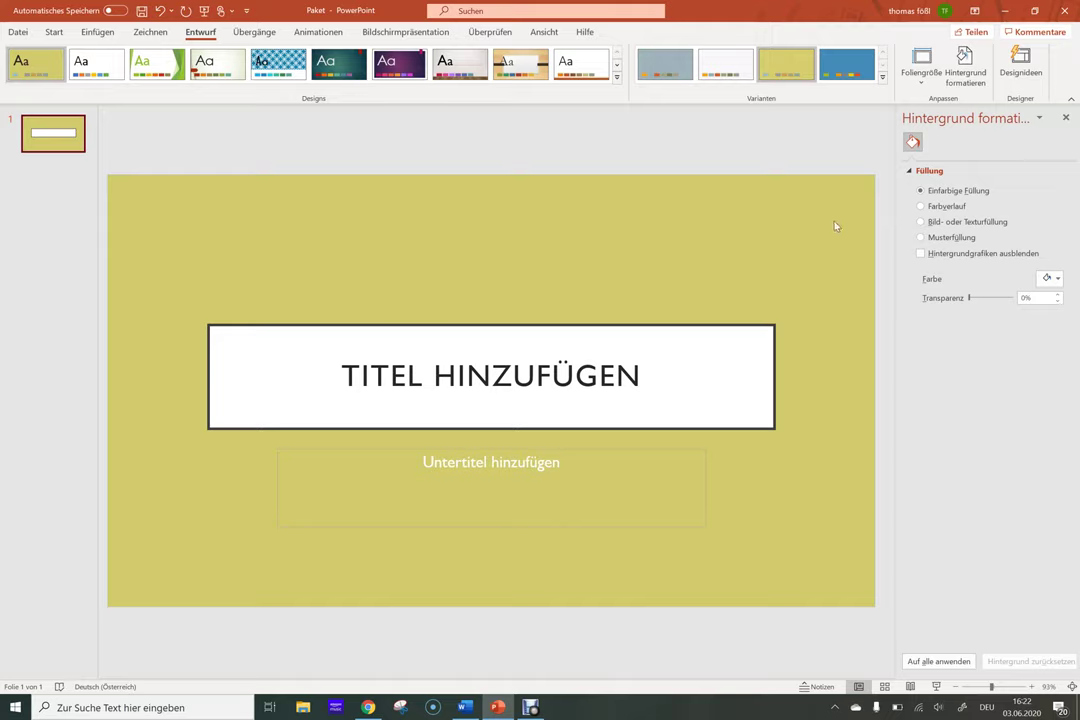
left_click(1066, 118)
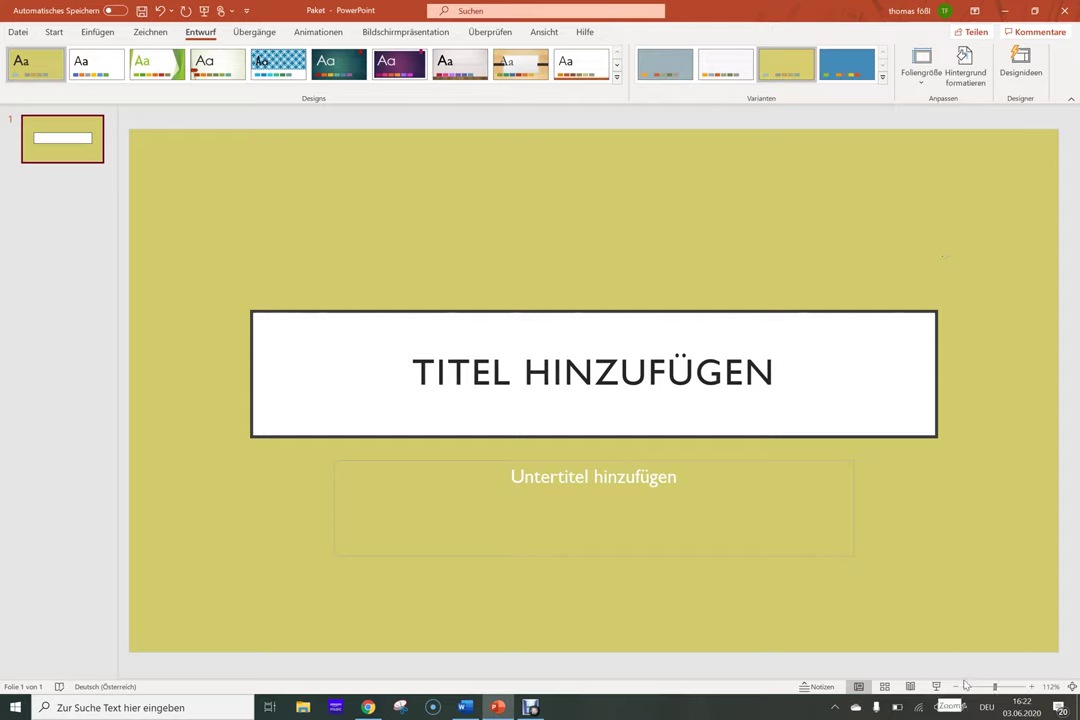
left_click(1032, 687)
left_click(1032, 687)
left_click(1032, 687)
left_click(1032, 687)
left_click(1032, 687)
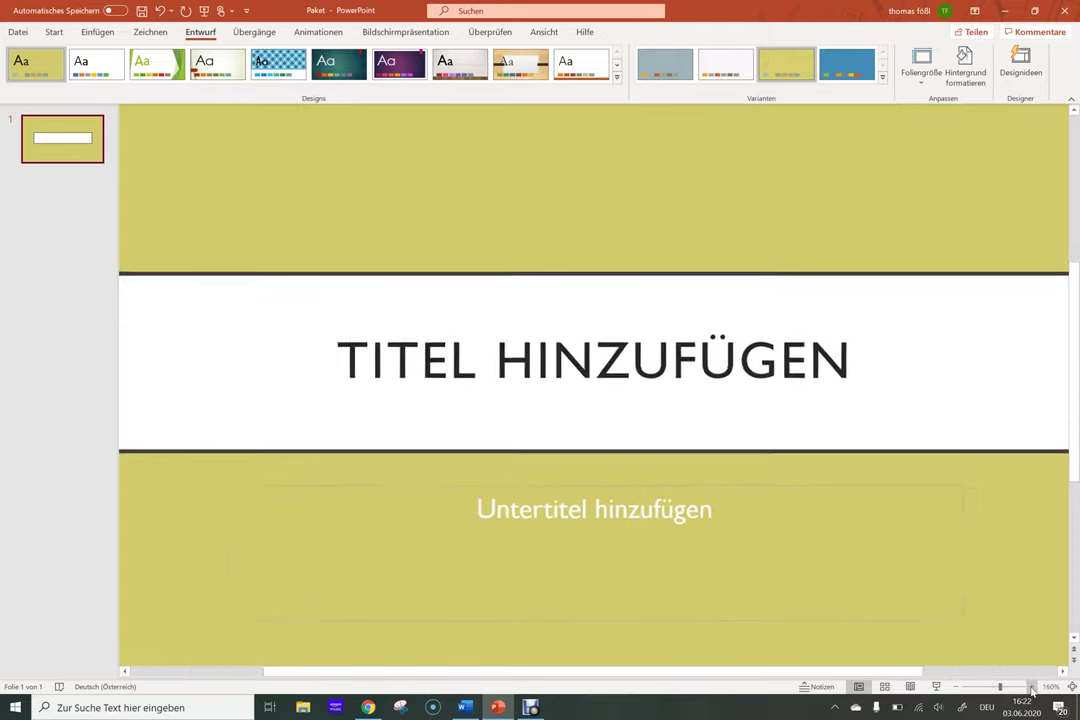
left_click(1032, 687)
left_click(1032, 687)
left_click(1032, 687)
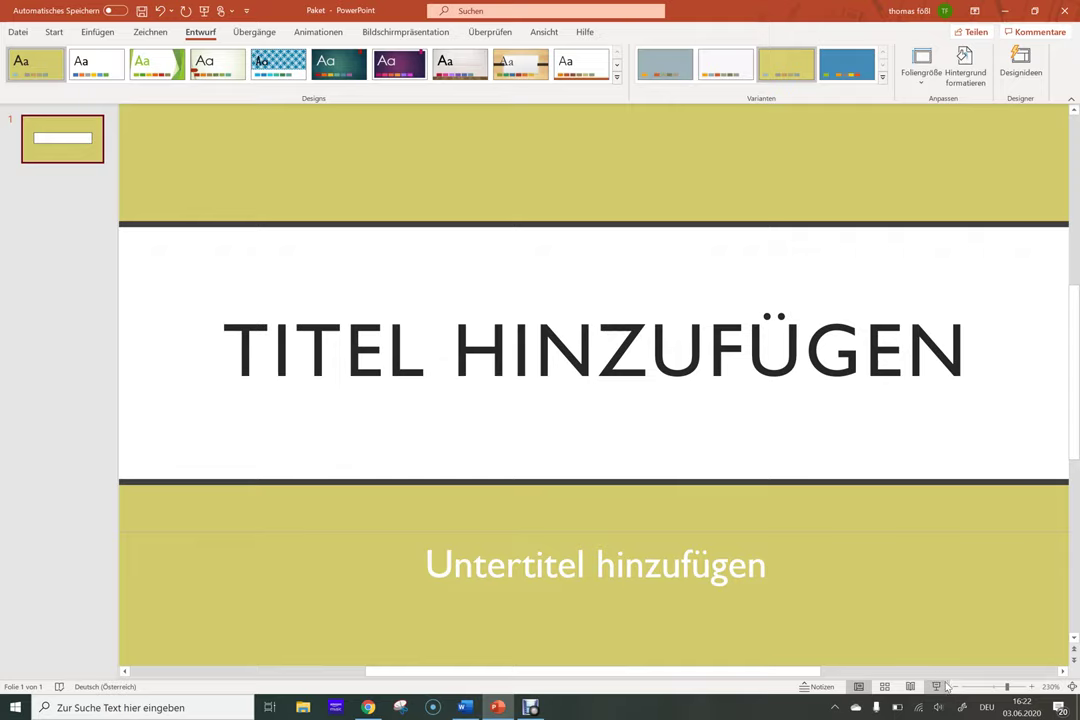
left_click(954, 687)
left_click(954, 687)
left_click(954, 687)
left_click(954, 687)
left_click(954, 687)
left_click(954, 687)
left_click(954, 687)
left_click(954, 687)
left_click(954, 687)
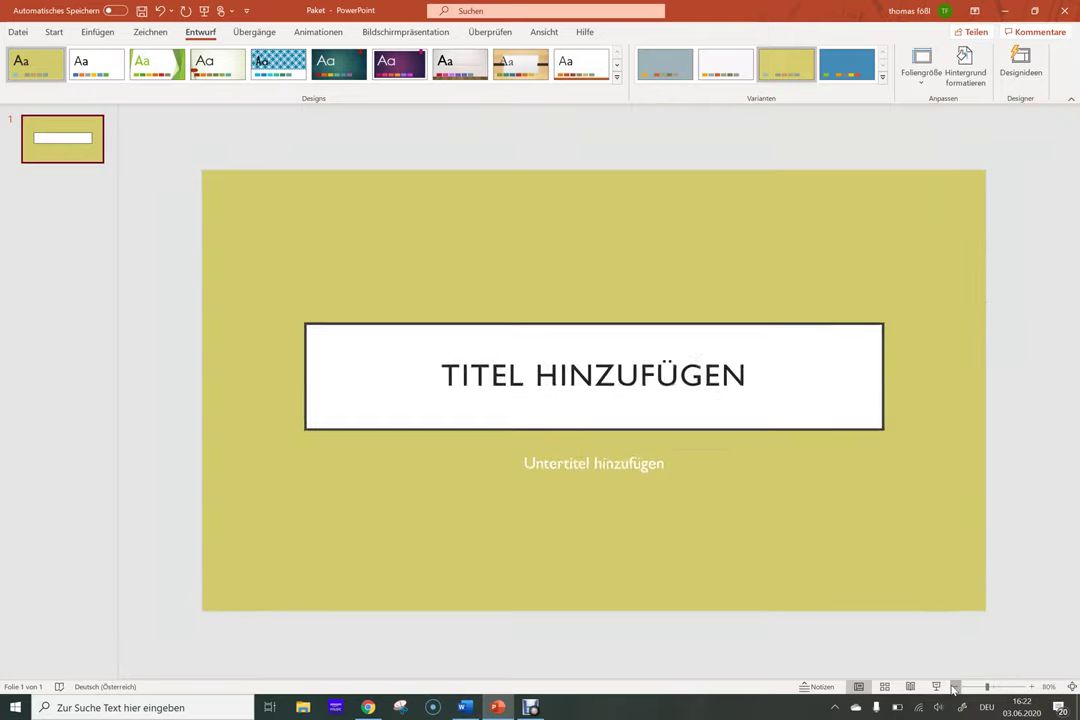
left_click(954, 687)
left_click(954, 687)
left_click(954, 687)
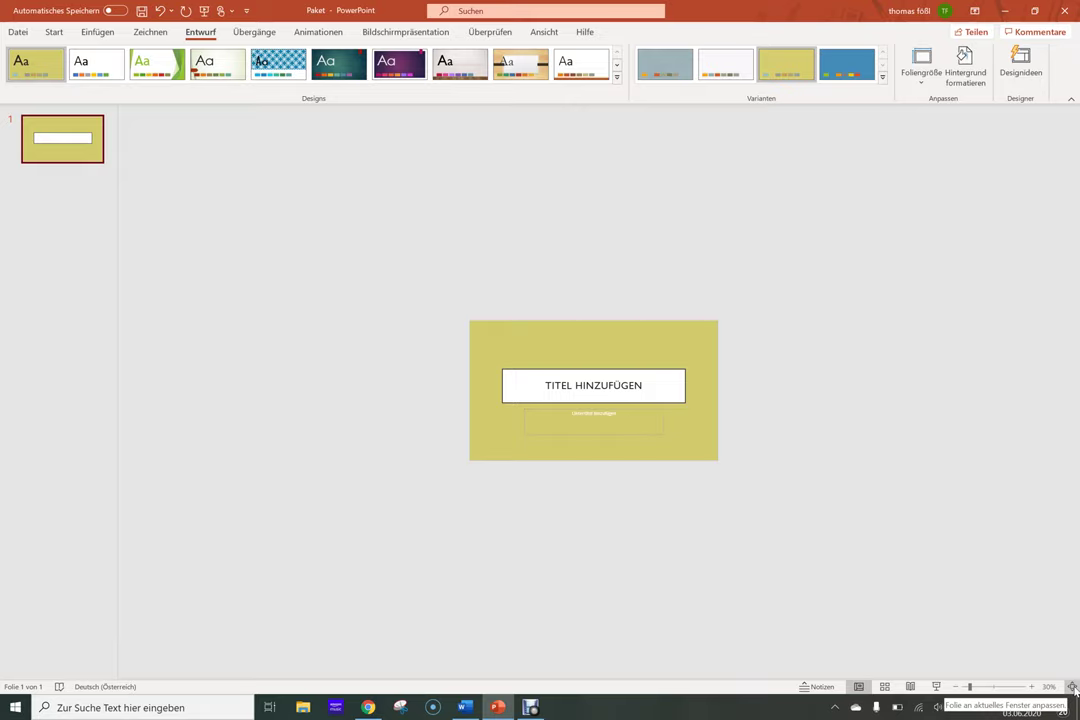
left_click(1072, 687)
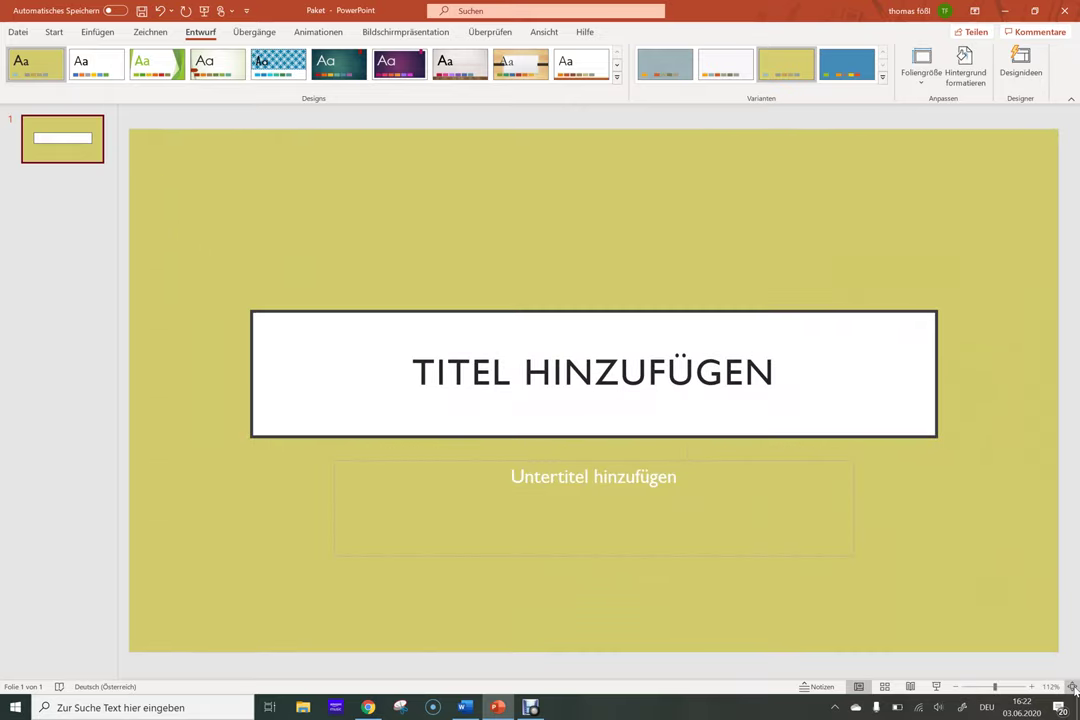